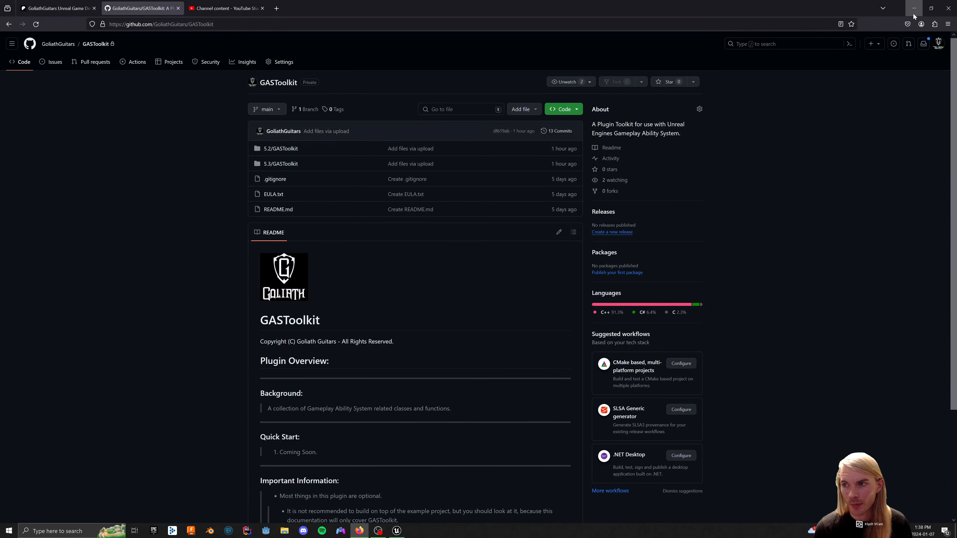
View the YouTube channel content and the Patreon membership page in the browser, and minimize the browser window.
{"action": "left_click", "coordinate": [211, 8]}
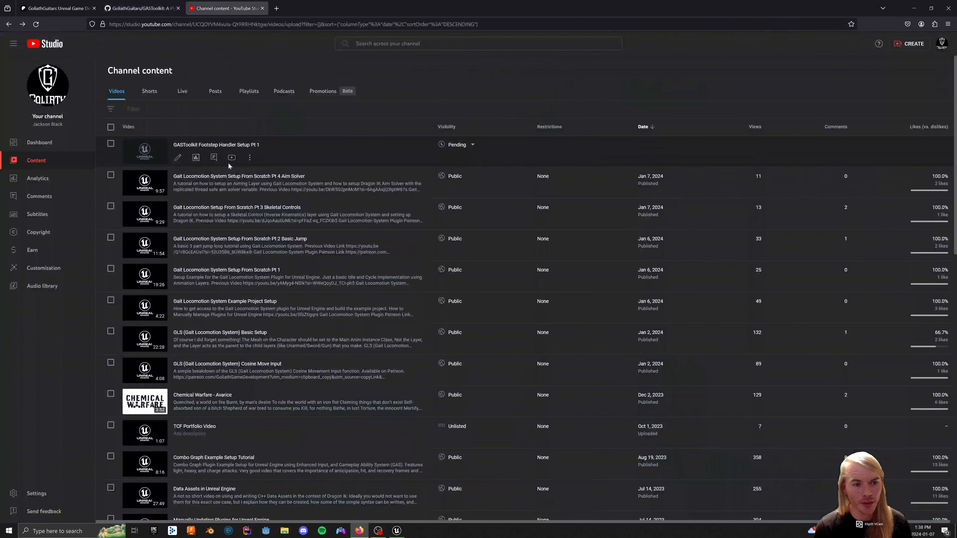
{"action": "left_click", "coordinate": [56, 8]}
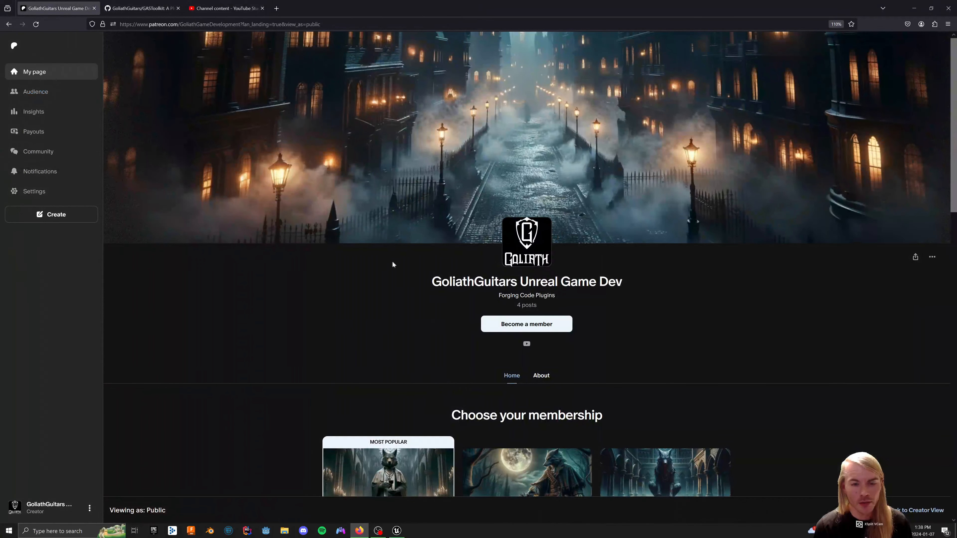
{"action": "left_click", "coordinate": [914, 8]}
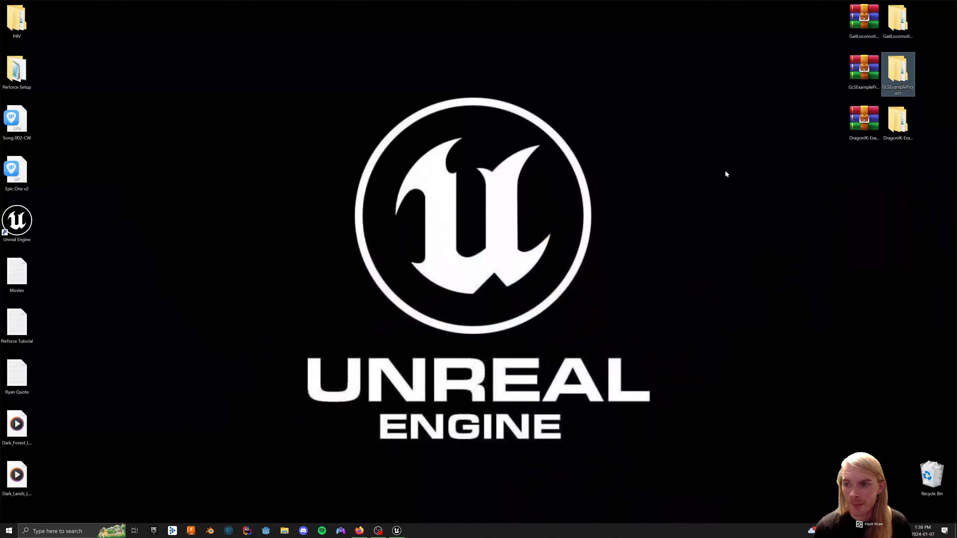
{"action": "left_click", "coordinate": [728, 269]}
{"action": "left_click", "coordinate": [358, 531]}
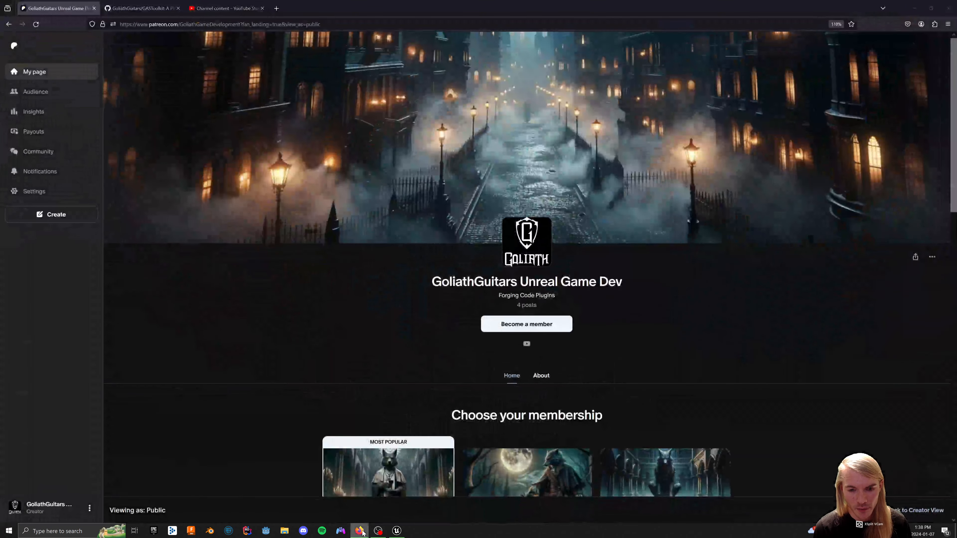
{"action": "left_click", "coordinate": [359, 531]}
Switch to Unreal Editor and look through the AnimNotifies and GameplayCues folders of FootstepCueContent.
{"action": "left_click", "coordinate": [397, 530]}
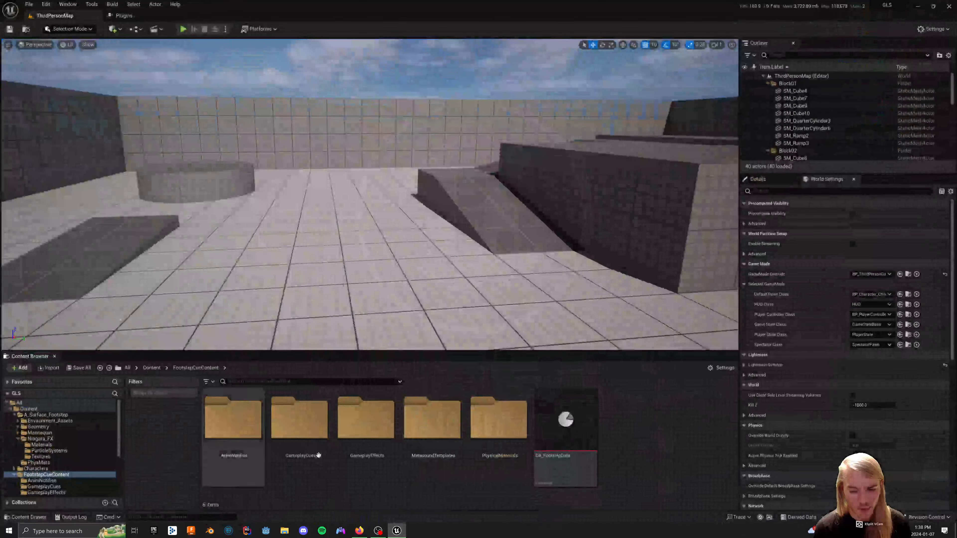
{"action": "double_click", "coordinate": [219, 428]}
{"action": "key", "text": "alt+Left"}
{"action": "double_click", "coordinate": [318, 442]}
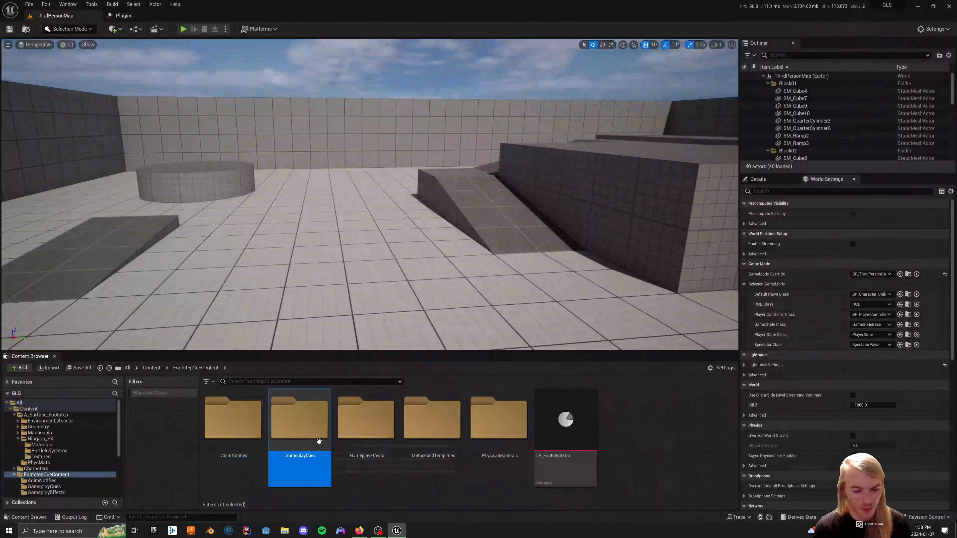
{"action": "key", "text": "alt+Left"}
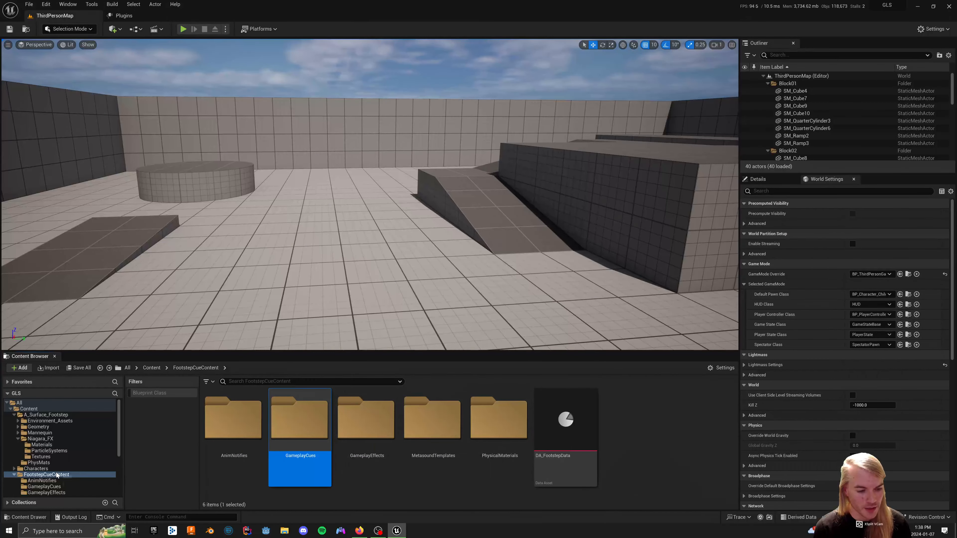
{"action": "left_click", "coordinate": [15, 475]}
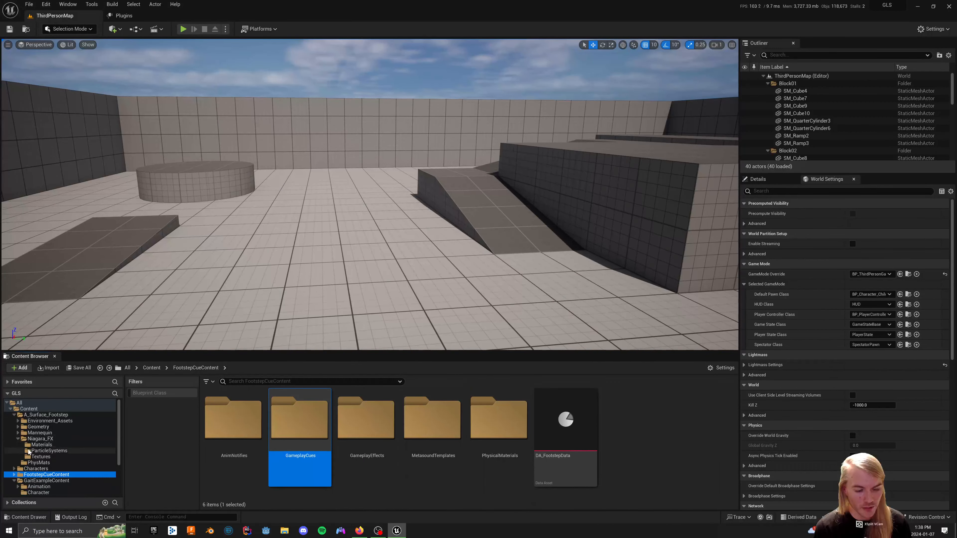
{"action": "double_click", "coordinate": [300, 422]}
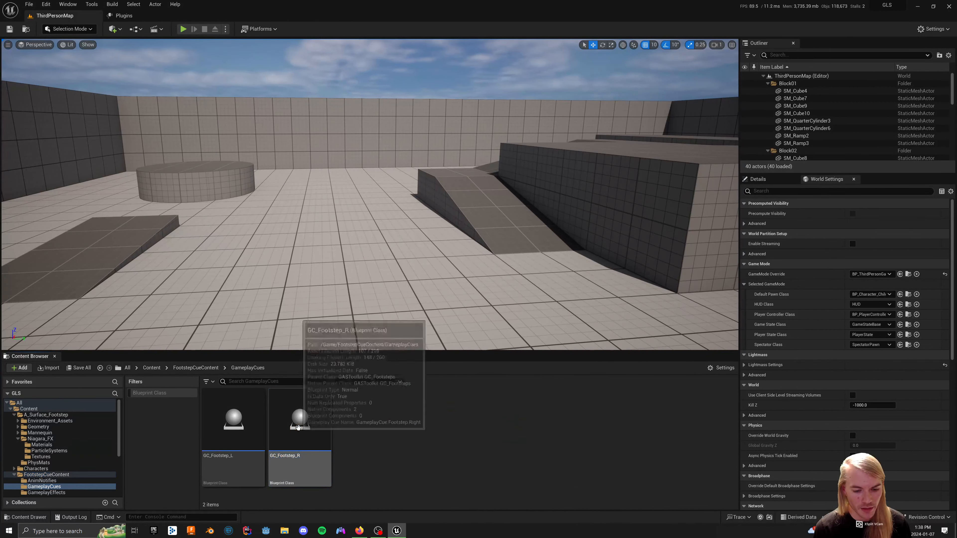
{"action": "key", "text": "alt+Left"}
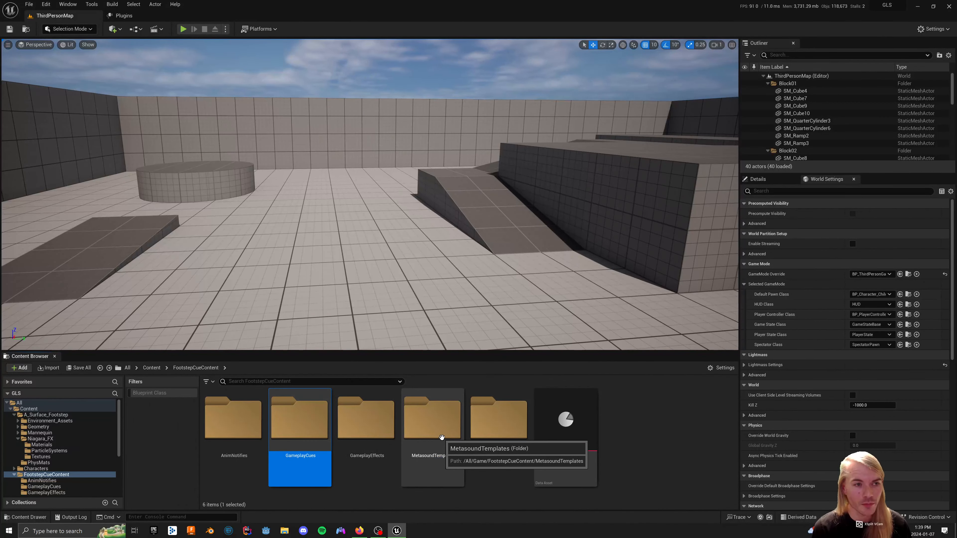
Open the MS_FootstepParent MetaSound from the MetasoundTemplates folder, enlarging the Content Browser to show all templates.
{"action": "double_click", "coordinate": [461, 447]}
{"action": "left_click_drag", "start_coordinate": [484, 350], "coordinate": [482, 246]}
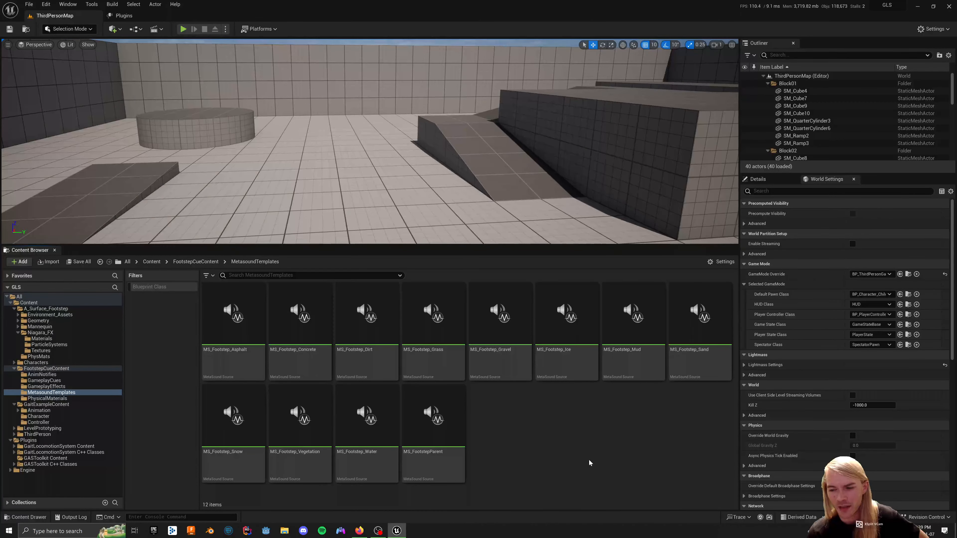
{"action": "double_click", "coordinate": [454, 448]}
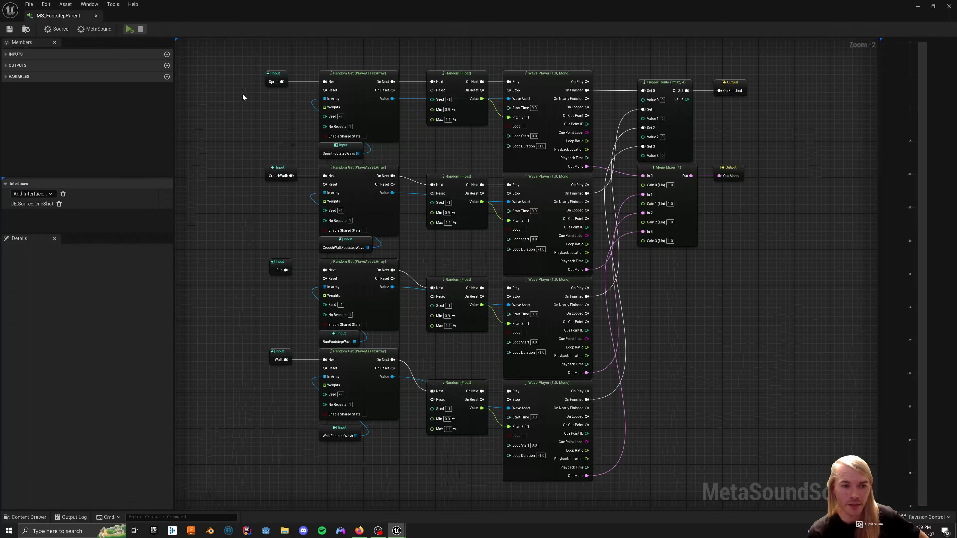
Examine the Sprint, CrouchWalk, Run and Walk trigger inputs in the MetaSound graph.
{"action": "mouse_move", "coordinate": [237, 68]}
{"action": "left_mouse_down"}
{"action": "mouse_move", "coordinate": [269, 384]}
{"action": "mouse_move", "coordinate": [293, 402]}
{"action": "left_mouse_up"}
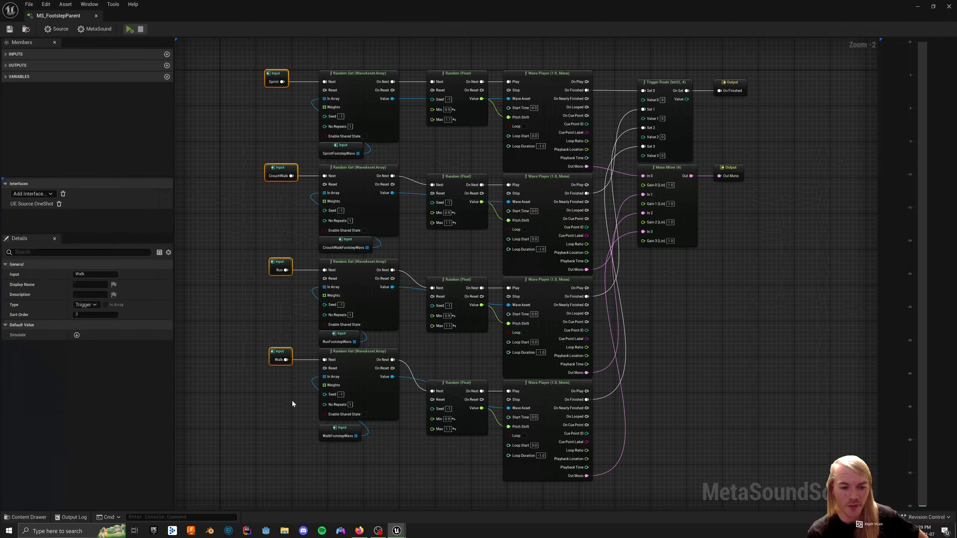
{"action": "left_click_drag", "start_coordinate": [219, 67], "coordinate": [292, 388]}
{"action": "left_click", "coordinate": [273, 385]}
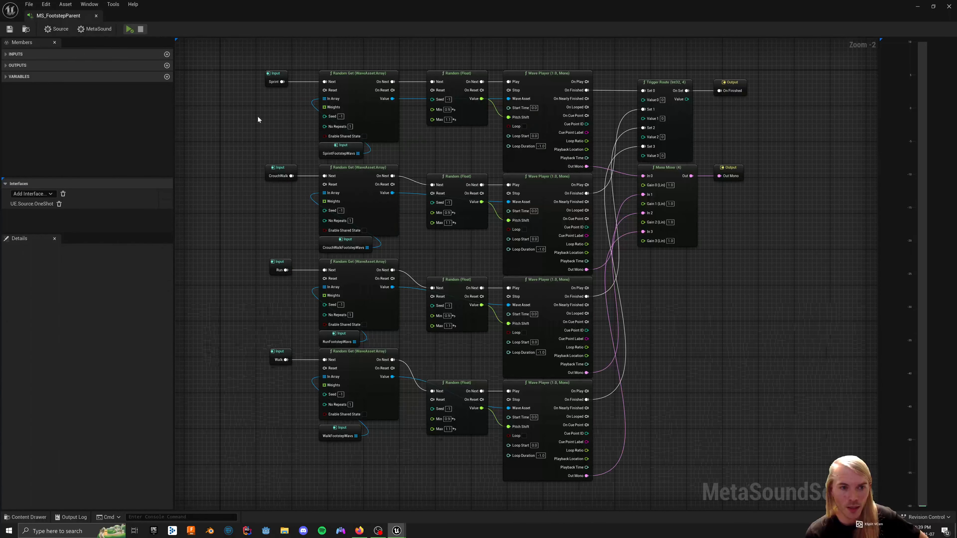
{"action": "left_click_drag", "start_coordinate": [253, 114], "coordinate": [280, 77]}
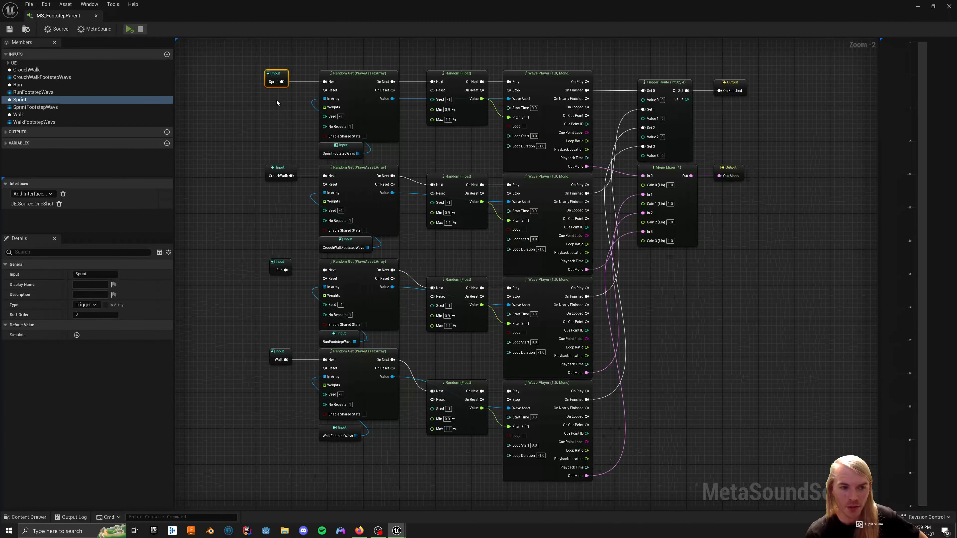
{"action": "right_click_drag", "start_coordinate": [277, 102], "coordinate": [300, 109]}
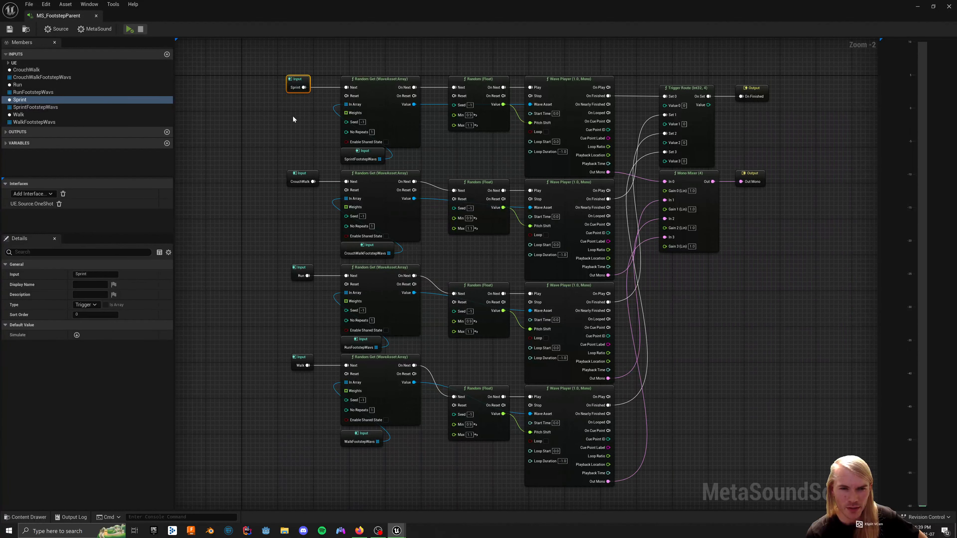
{"action": "left_click_drag", "start_coordinate": [275, 61], "coordinate": [303, 124]}
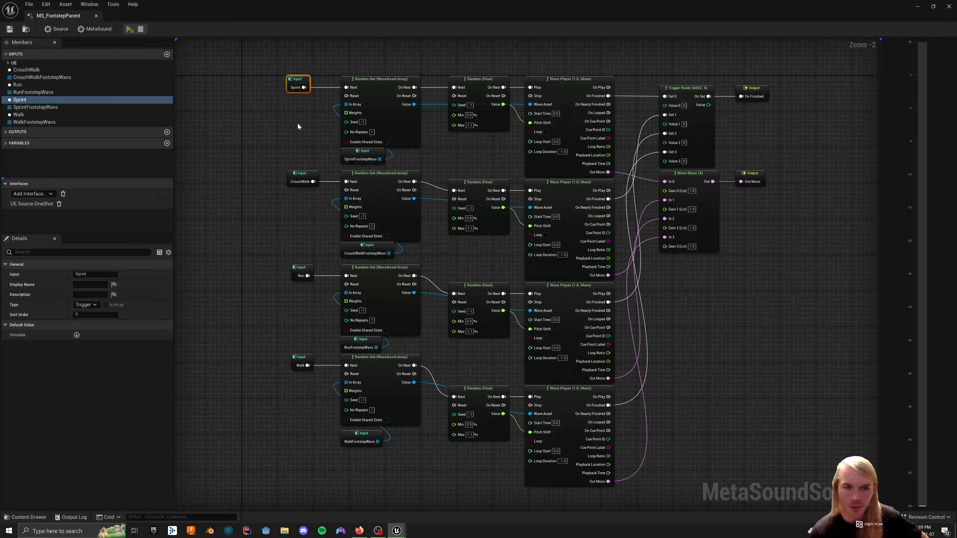
{"action": "left_click_drag", "start_coordinate": [281, 53], "coordinate": [307, 122]}
{"action": "right_click_drag", "start_coordinate": [301, 142], "coordinate": [291, 123]}
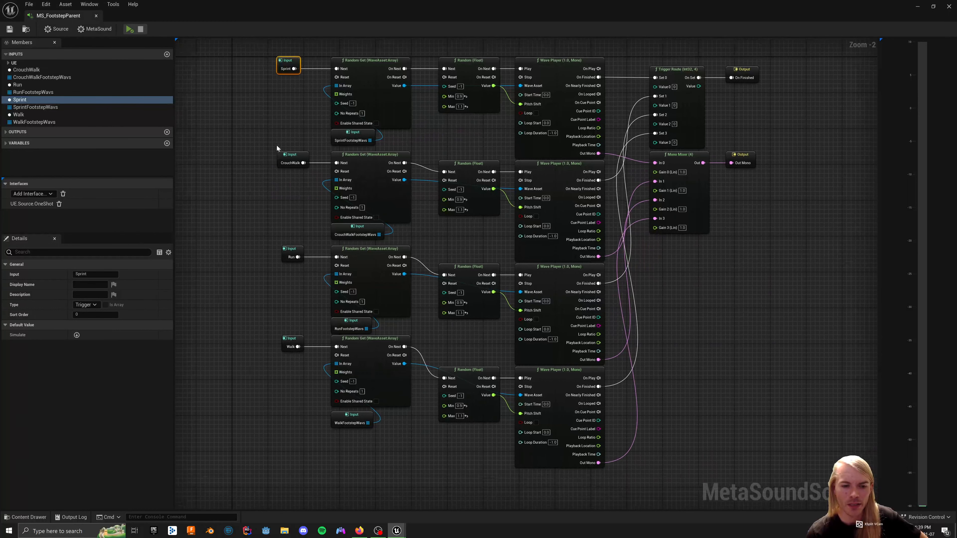
{"action": "left_click_drag", "start_coordinate": [272, 139], "coordinate": [303, 182]}
{"action": "left_click", "coordinate": [291, 189]}
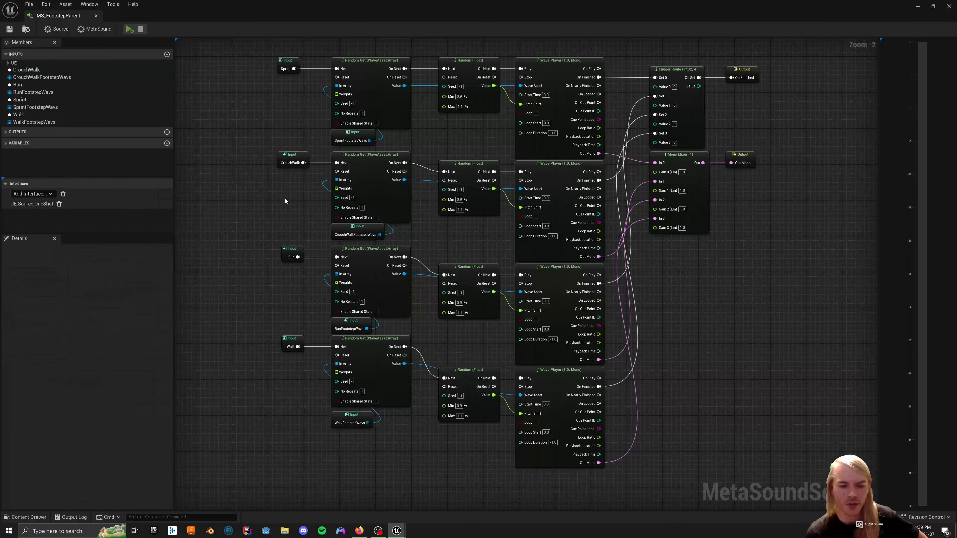
{"action": "right_click_drag", "start_coordinate": [268, 220], "coordinate": [279, 187]}
{"action": "left_click_drag", "start_coordinate": [279, 190], "coordinate": [311, 354]}
{"action": "right_click_drag", "start_coordinate": [310, 360], "coordinate": [321, 389]}
{"action": "left_click_drag", "start_coordinate": [289, 218], "coordinate": [331, 406]}
{"action": "left_click", "coordinate": [301, 295]}
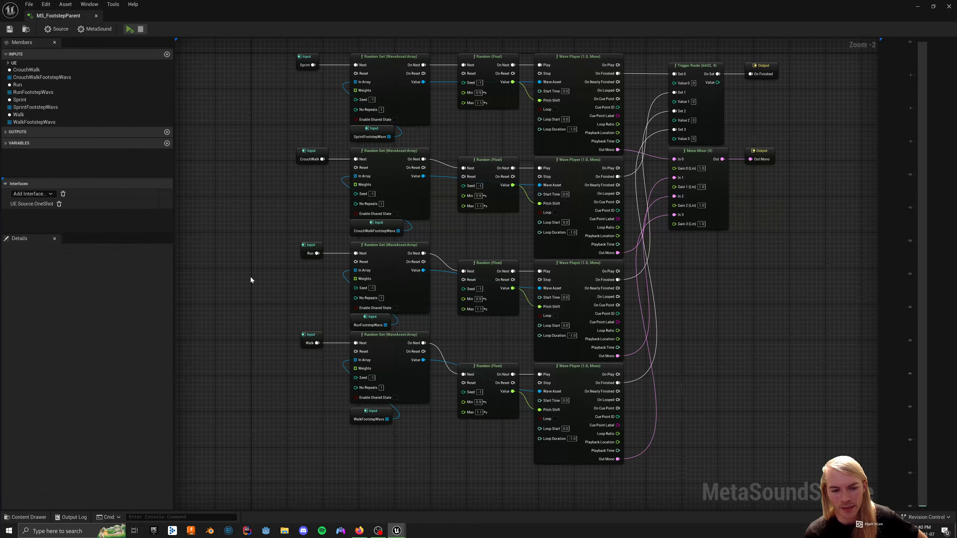
Dock the MS_FootstepParent editor alongside the level in the main window and return to the project's root Content folder.
{"action": "left_click_drag", "start_coordinate": [63, 16], "coordinate": [206, 14]}
{"action": "left_click", "coordinate": [61, 19]}
{"action": "left_click", "coordinate": [515, 437]}
{"action": "key", "text": "alt+Left"}
{"action": "key", "text": "alt+Left"}
{"action": "key", "text": "alt+Left"}
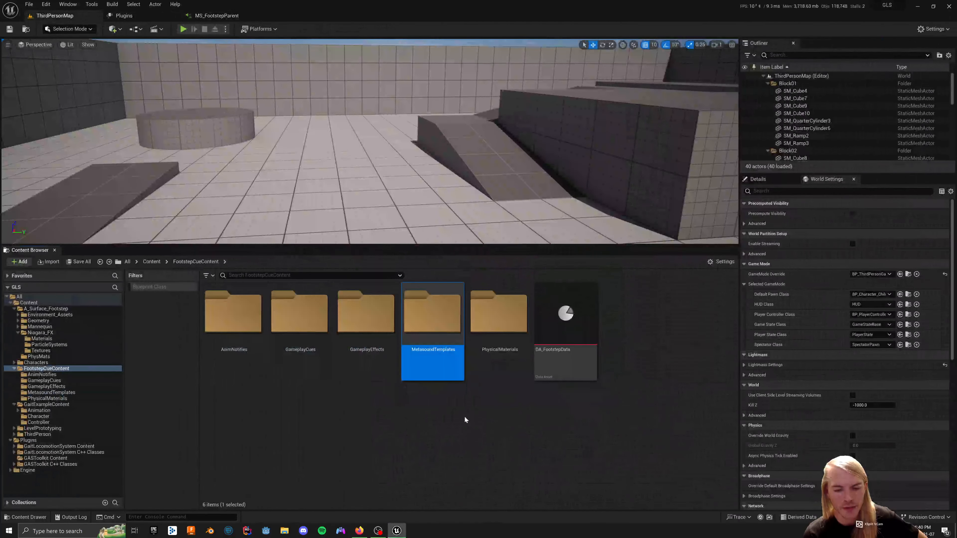
{"action": "key", "text": "alt+Left"}
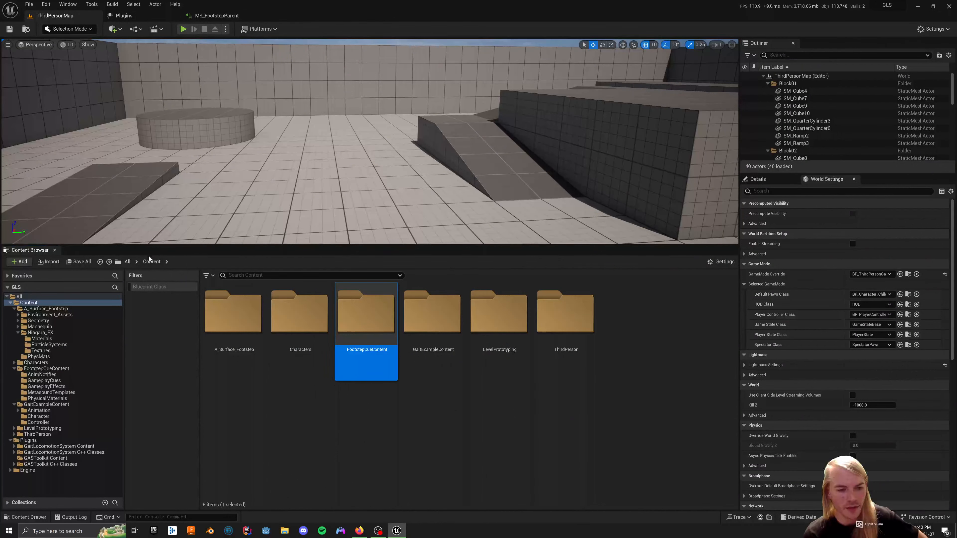
Open the GaitAttributeSet data table from GaitExampleContent, view its movement speed row, and close the table.
{"action": "left_click", "coordinate": [427, 327]}
{"action": "double_click", "coordinate": [427, 328]}
{"action": "double_click", "coordinate": [428, 312]}
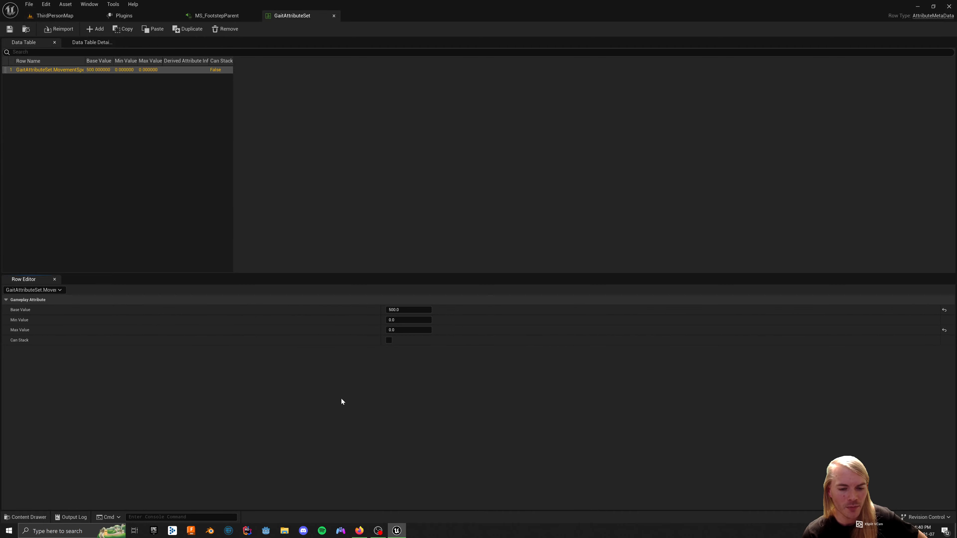
{"action": "left_click", "coordinate": [334, 16]}
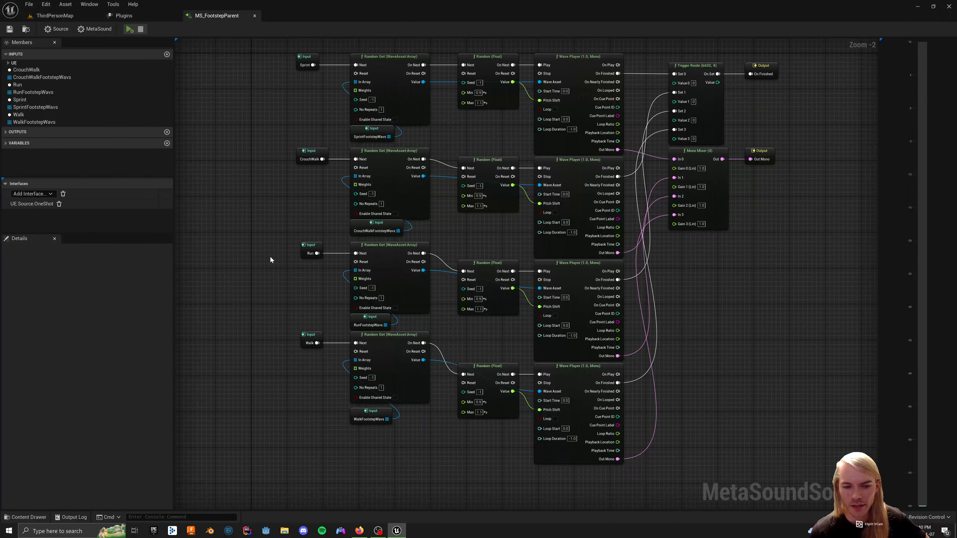
Highlight the Run and Walk trigger inputs in the MS_FootstepParent graph and clear the selection.
{"action": "left_click_drag", "start_coordinate": [269, 256], "coordinate": [310, 359]}
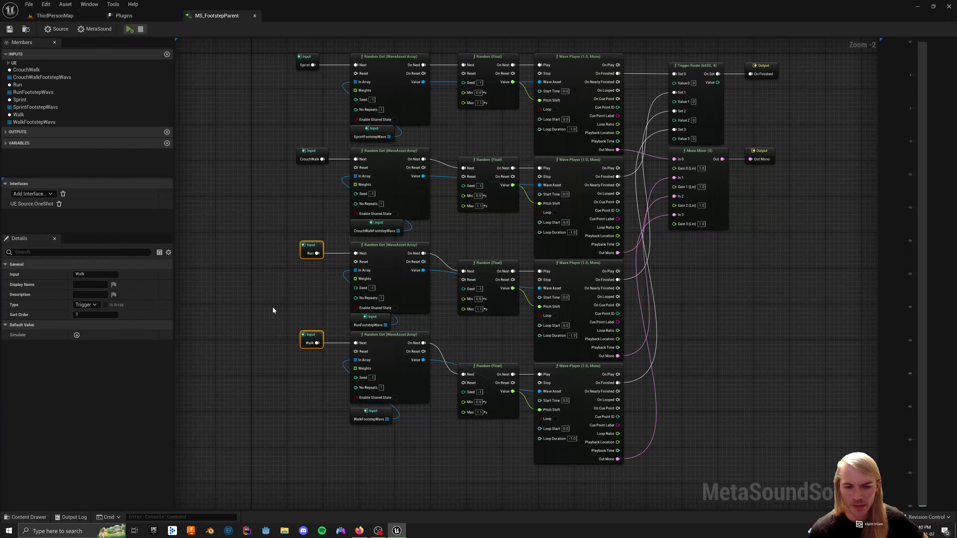
{"action": "left_click_drag", "start_coordinate": [219, 272], "coordinate": [252, 293]}
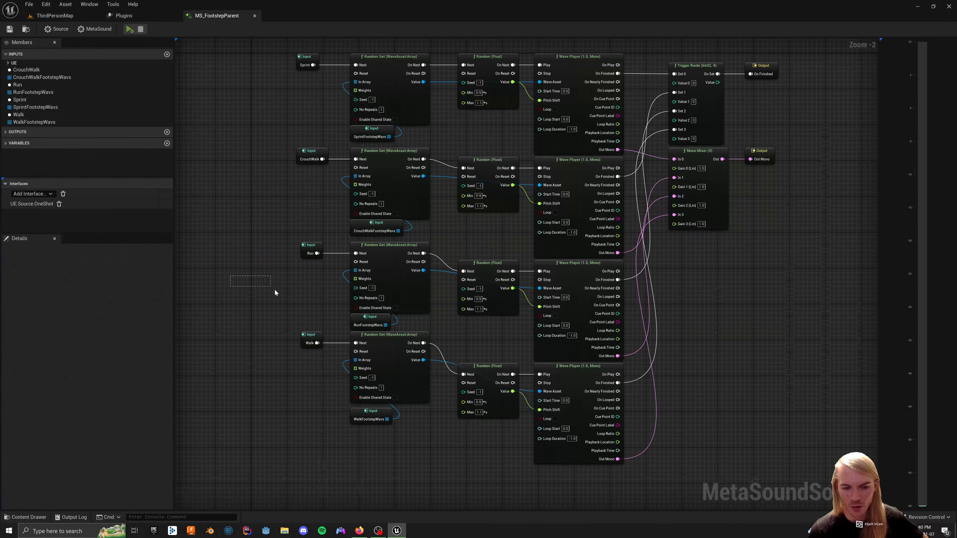
{"action": "left_click_drag", "start_coordinate": [259, 231], "coordinate": [263, 290]}
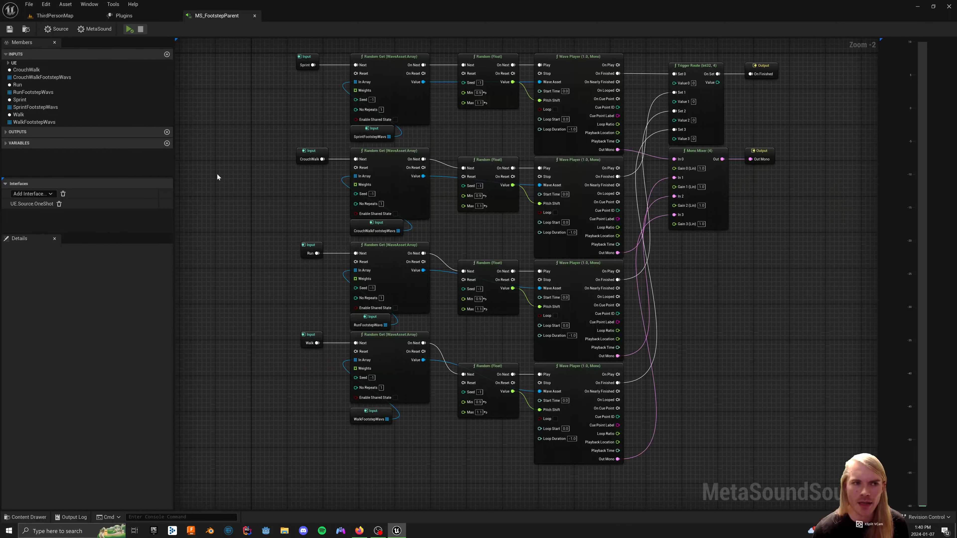
Open BP_Character_Child from the level's default pawn class, check its Character Movement walking settings, and close the Blueprint.
{"action": "left_click", "coordinate": [55, 16]}
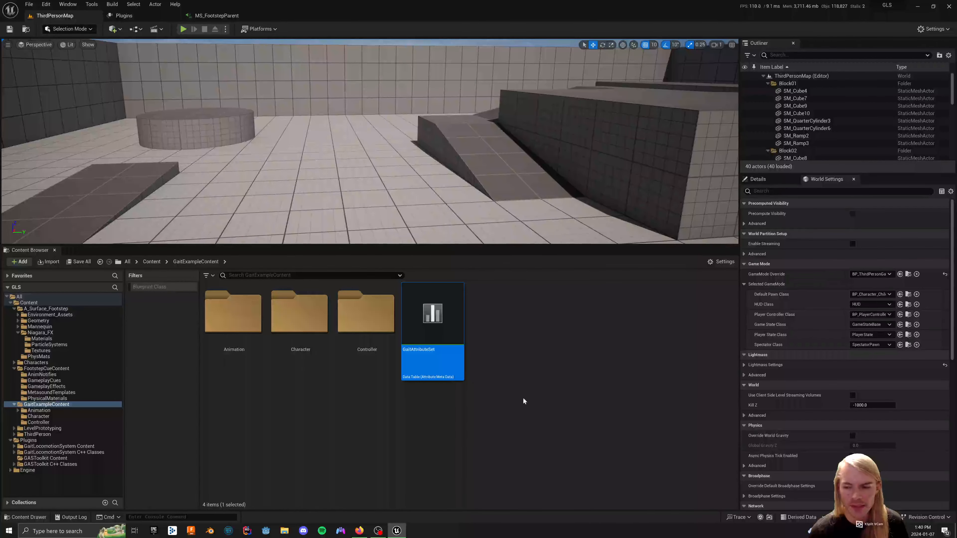
{"action": "left_click", "coordinate": [908, 294]}
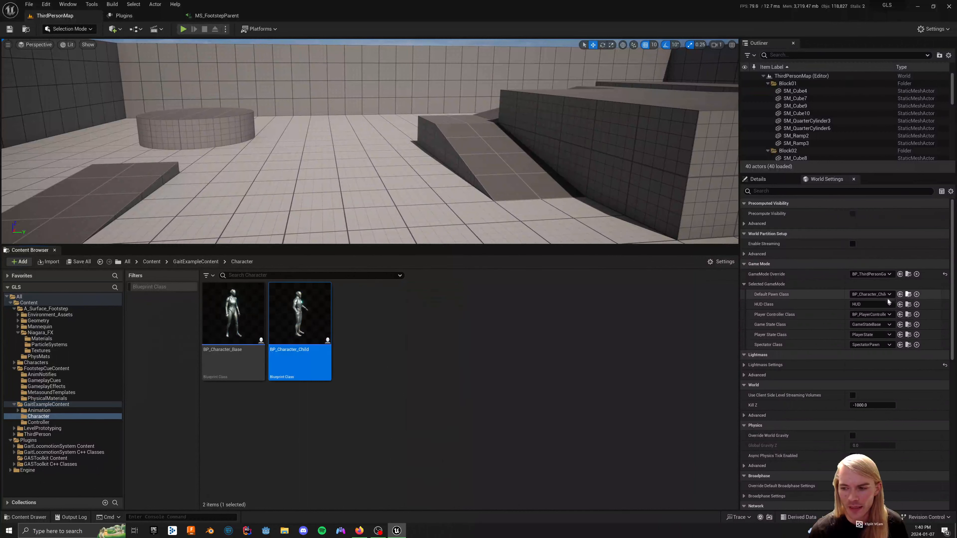
{"action": "double_click", "coordinate": [300, 313]}
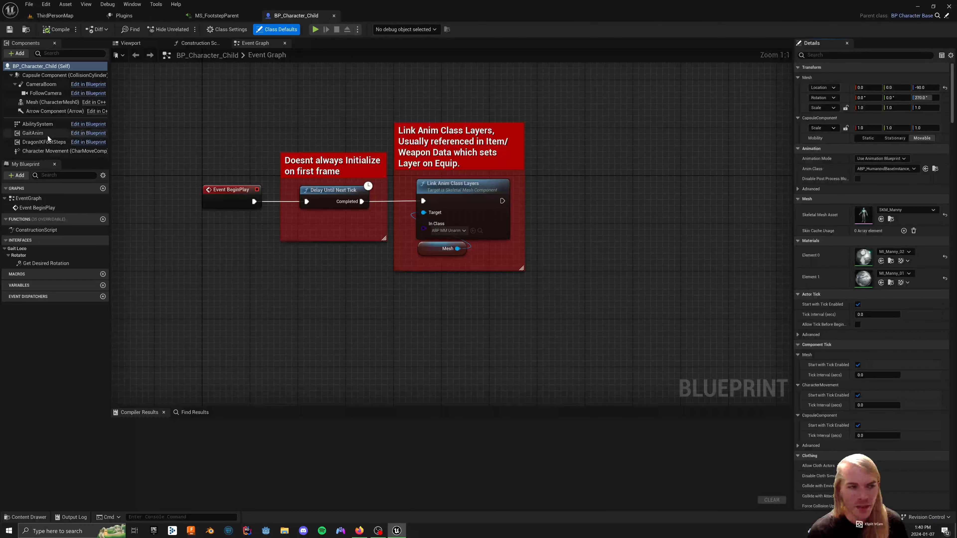
{"action": "left_click", "coordinate": [43, 151]}
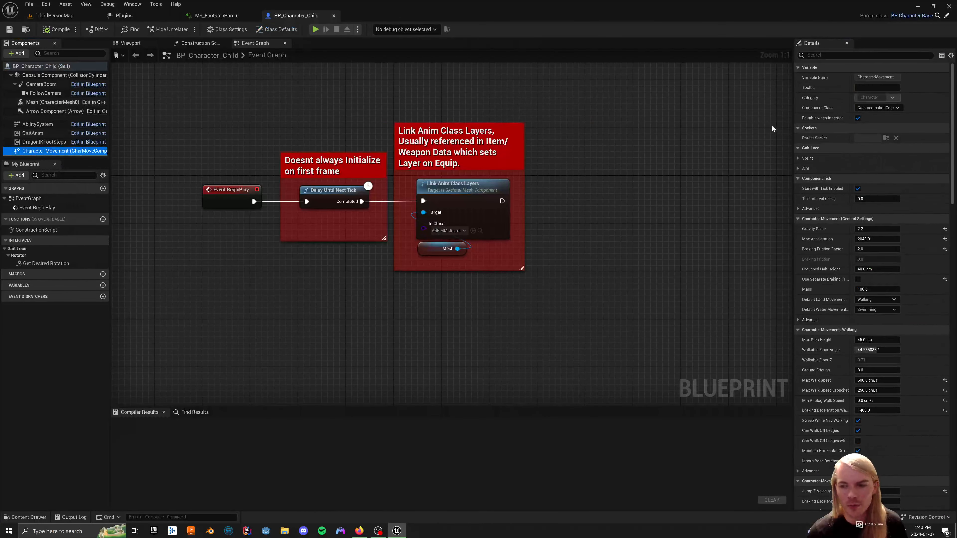
{"action": "scroll", "coordinate": [820, 396], "scroll_direction": "down", "scroll_amount": 3}
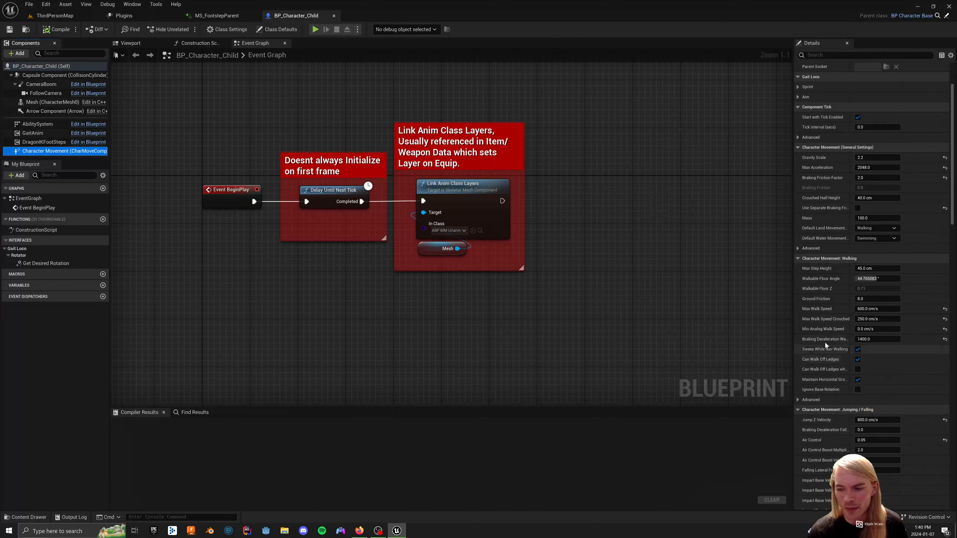
{"action": "left_click", "coordinate": [335, 18]}
Examine the Run and Walk triggers and the four Random Get nodes with their footstep wave array inputs.
{"action": "left_click_drag", "start_coordinate": [277, 226], "coordinate": [309, 394]}
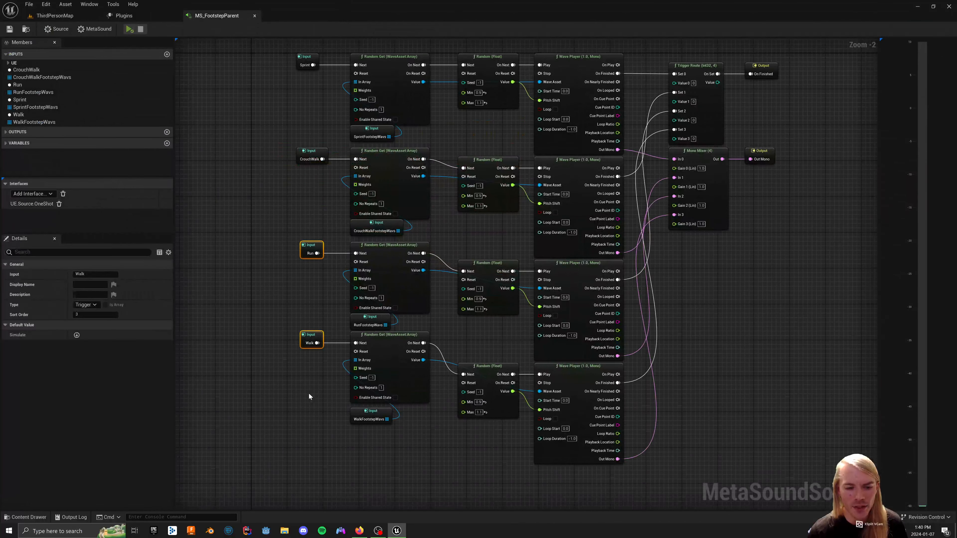
{"action": "left_click", "coordinate": [309, 396]}
{"action": "key", "text": "Home"}
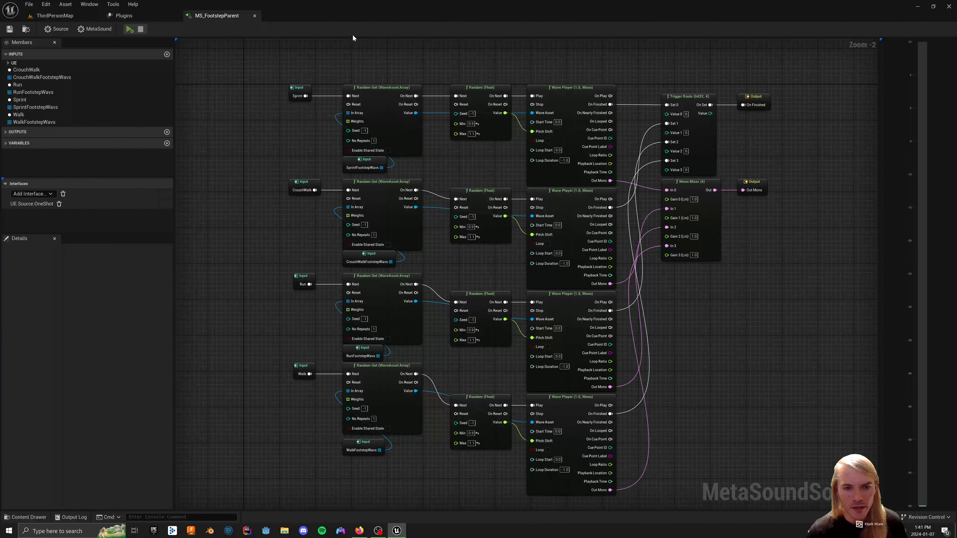
{"action": "left_click_drag", "start_coordinate": [353, 74], "coordinate": [391, 471]}
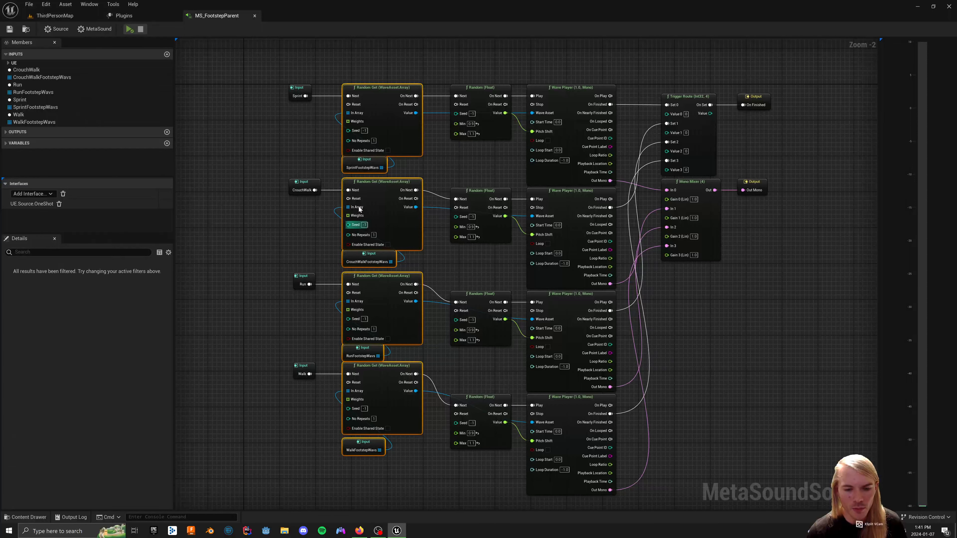
Inspect the SprintFootstepWavs input's details in the MS_FootstepParent graph and clear the selection.
{"action": "left_click", "coordinate": [357, 159]}
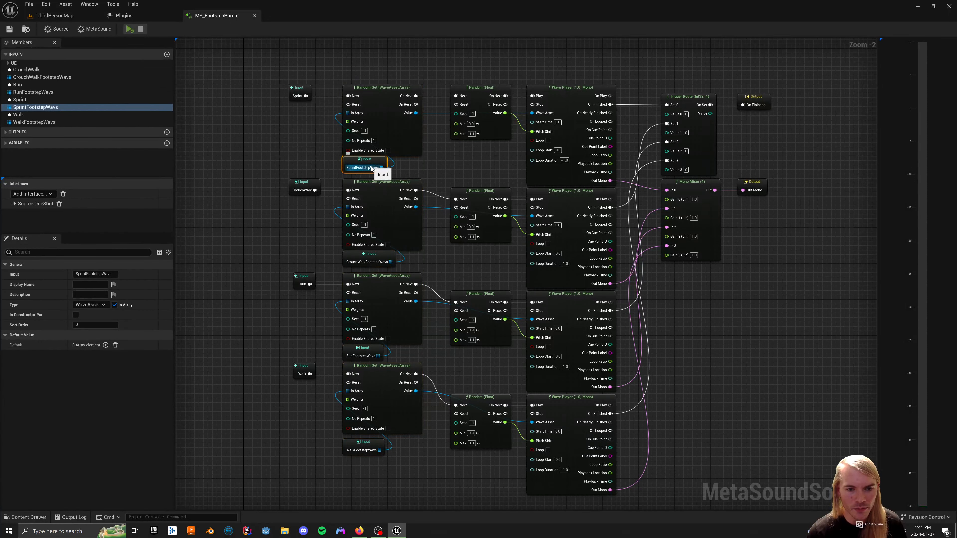
{"action": "left_click", "coordinate": [448, 183]}
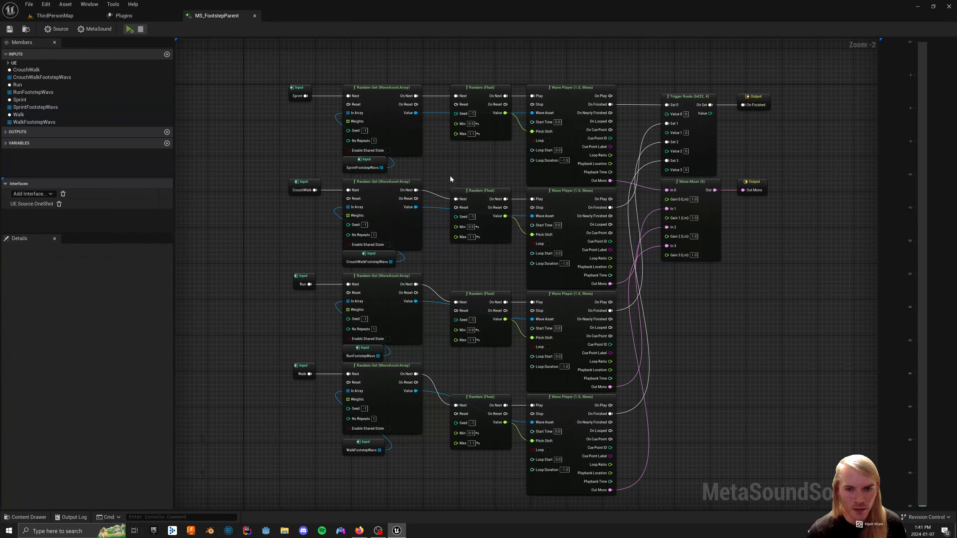
{"action": "key", "text": "Home"}
Examine the Random (Float) nodes, wave players and output routing in MS_FootstepParent, and close the MetaSound.
{"action": "left_click", "coordinate": [432, 74]}
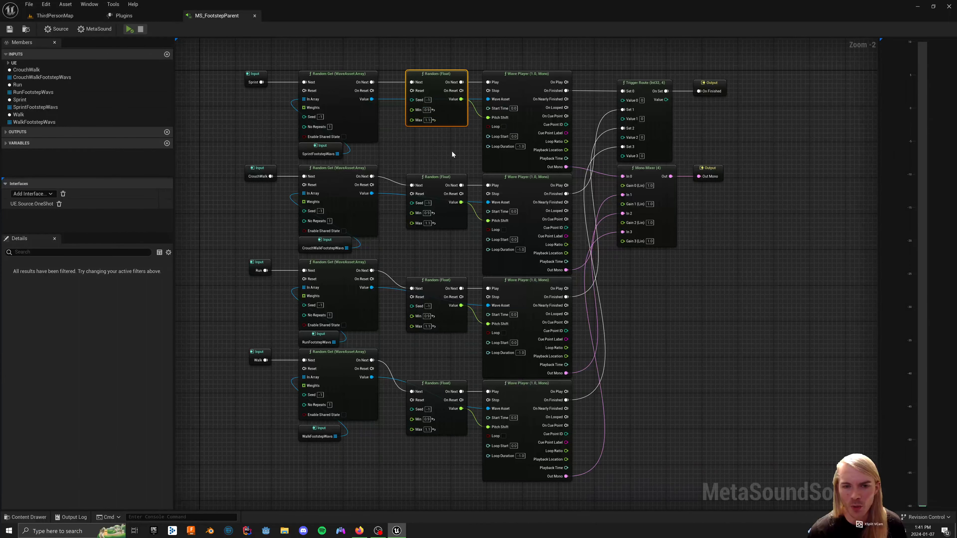
{"action": "right_click_drag", "start_coordinate": [452, 155], "coordinate": [422, 151]}
{"action": "left_click_drag", "start_coordinate": [437, 51], "coordinate": [472, 48]}
{"action": "right_click_drag", "start_coordinate": [472, 48], "coordinate": [471, 51]}
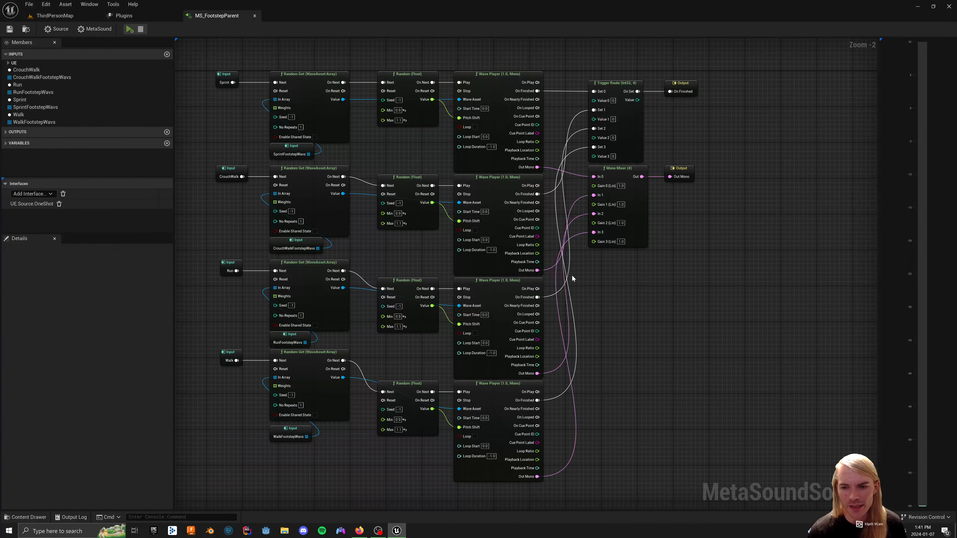
{"action": "left_click_drag", "start_coordinate": [689, 333], "coordinate": [712, 263]}
{"action": "left_click", "coordinate": [255, 18]}
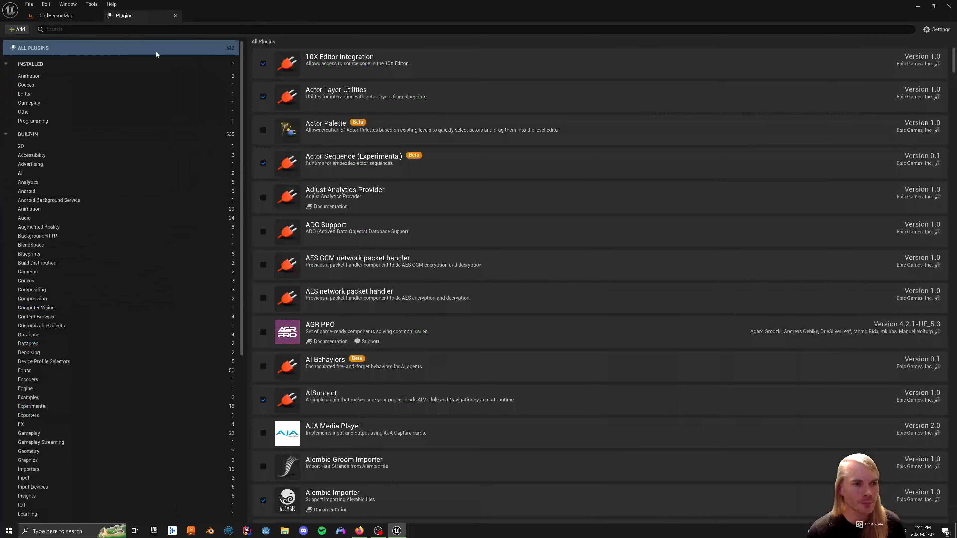
Return to ThirdPersonMap and open the MetasoundTemplates folder inside FootstepCueContent.
{"action": "left_click", "coordinate": [55, 16]}
{"action": "key", "text": "alt+Left"}
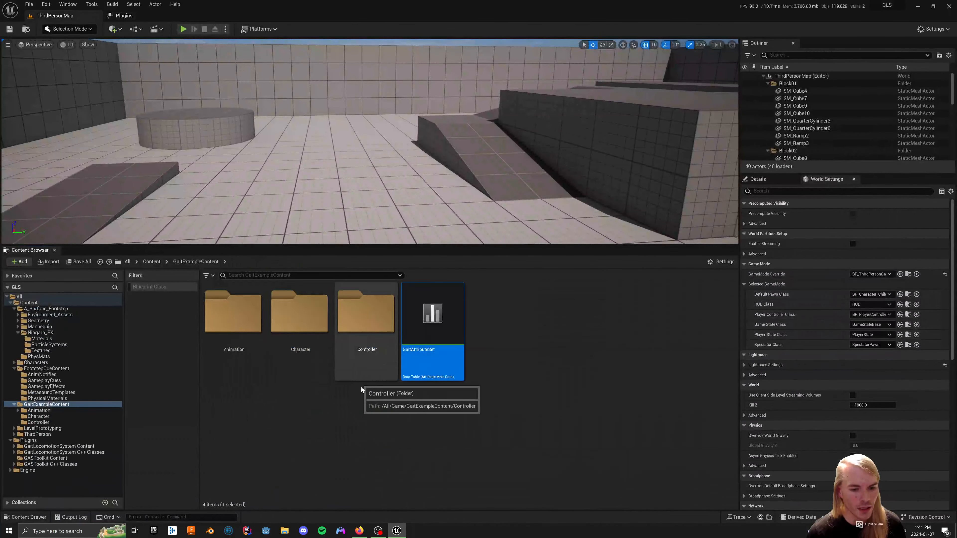
{"action": "left_click", "coordinate": [151, 263]}
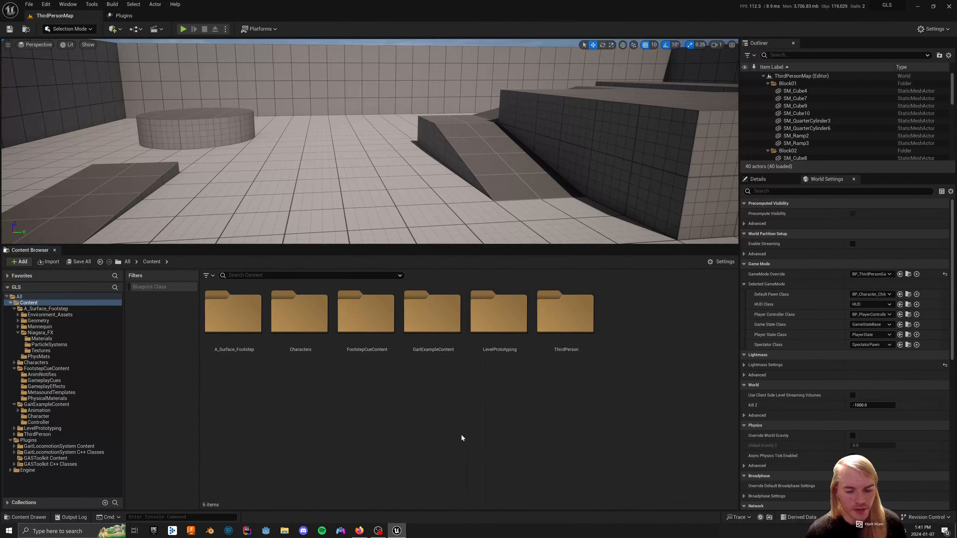
{"action": "double_click", "coordinate": [388, 347]}
{"action": "left_click", "coordinate": [436, 343]}
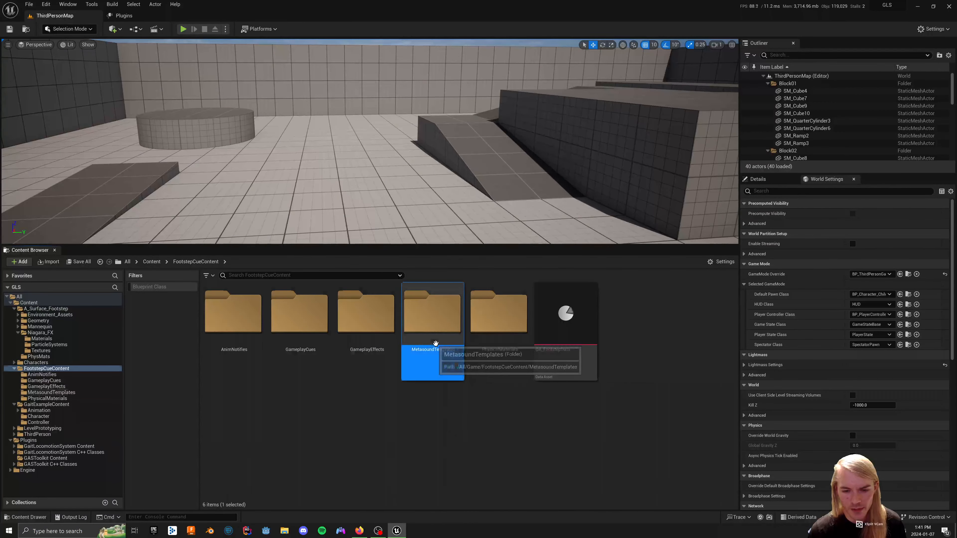
{"action": "double_click", "coordinate": [434, 331]}
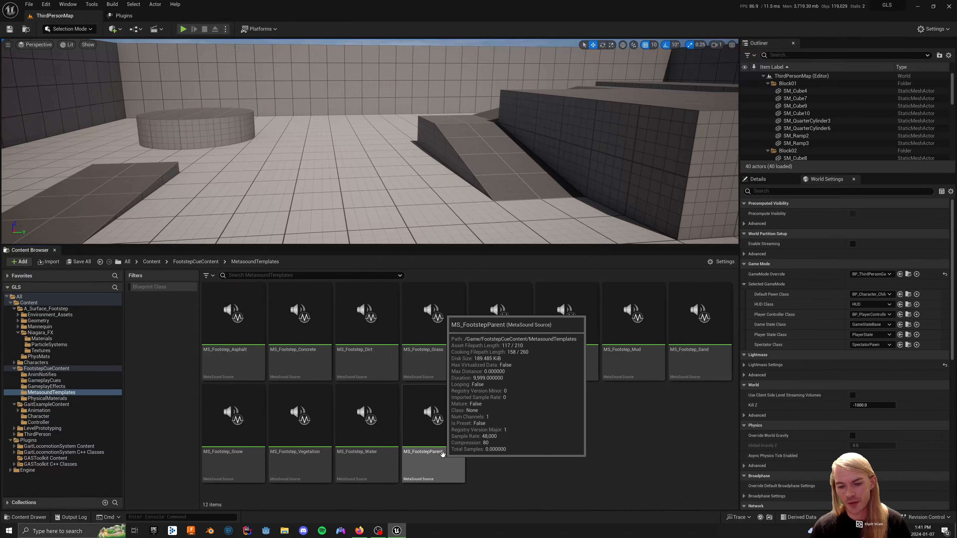
Open MS_Footstep_Asphalt for a brief look at its graph and close it.
{"action": "left_click", "coordinate": [258, 360]}
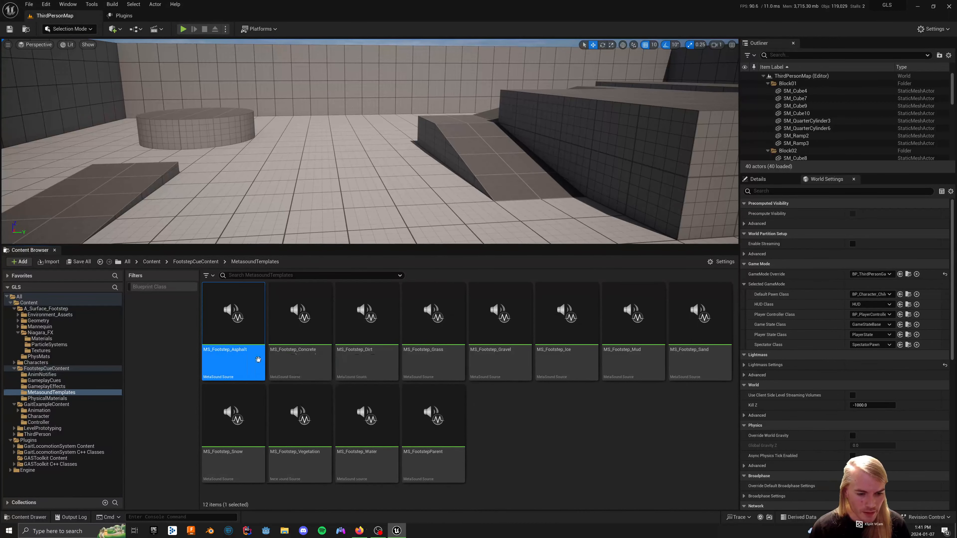
{"action": "double_click", "coordinate": [246, 349]}
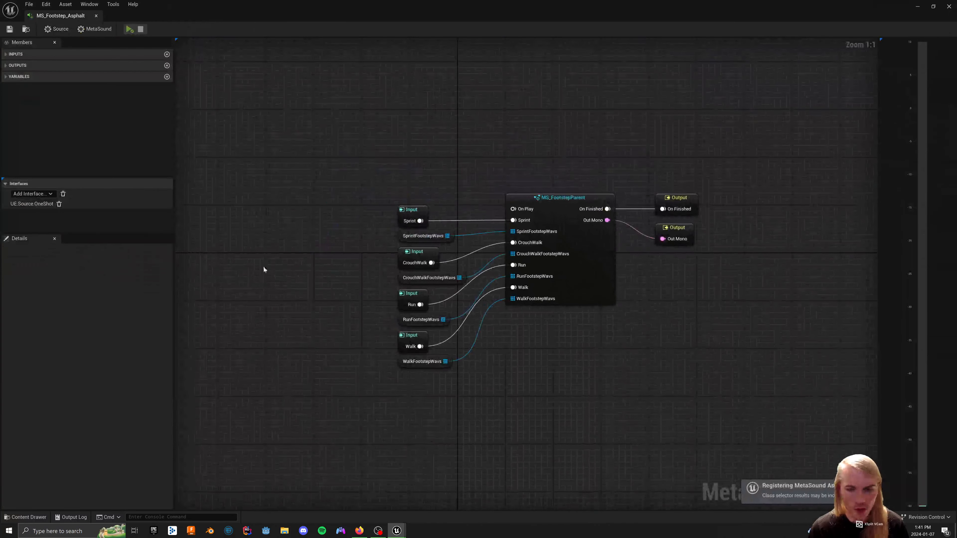
{"action": "left_click", "coordinate": [96, 16]}
Look through the available asset actions for MS_FootstepParent, the folder and MS_Footstep_Asphalt.
{"action": "left_click", "coordinate": [574, 429]}
{"action": "right_click", "coordinate": [410, 437]}
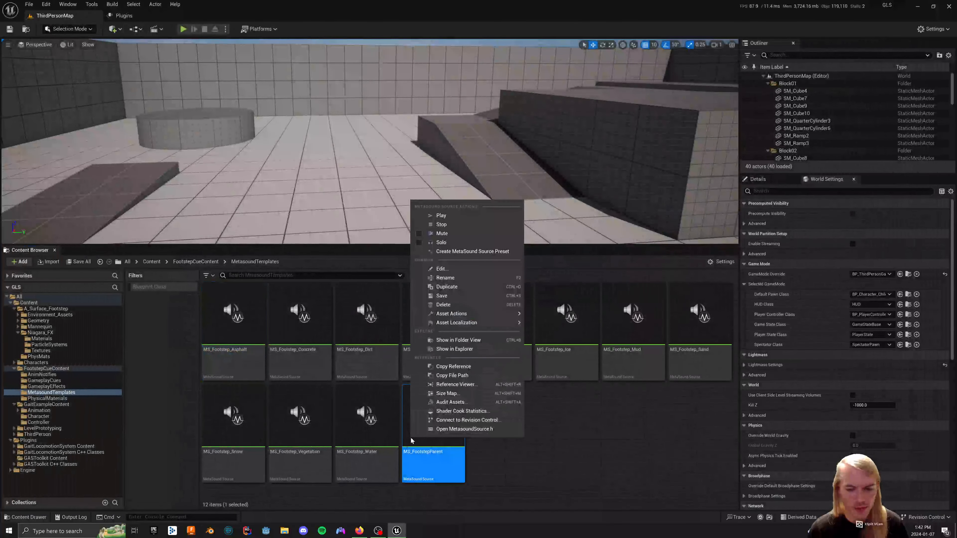
{"action": "left_click", "coordinate": [490, 463]}
{"action": "right_click", "coordinate": [447, 454]}
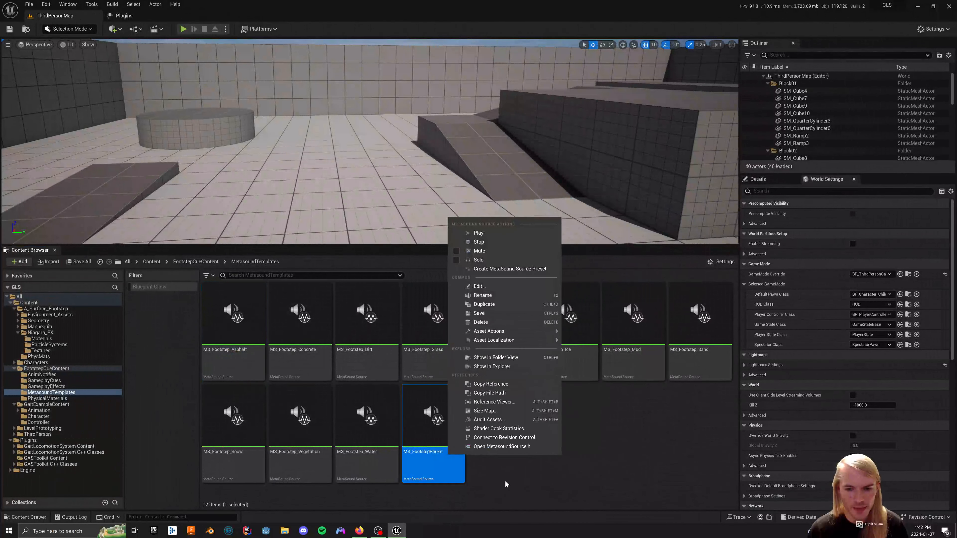
{"action": "left_click", "coordinate": [543, 469]}
{"action": "right_click", "coordinate": [515, 427]}
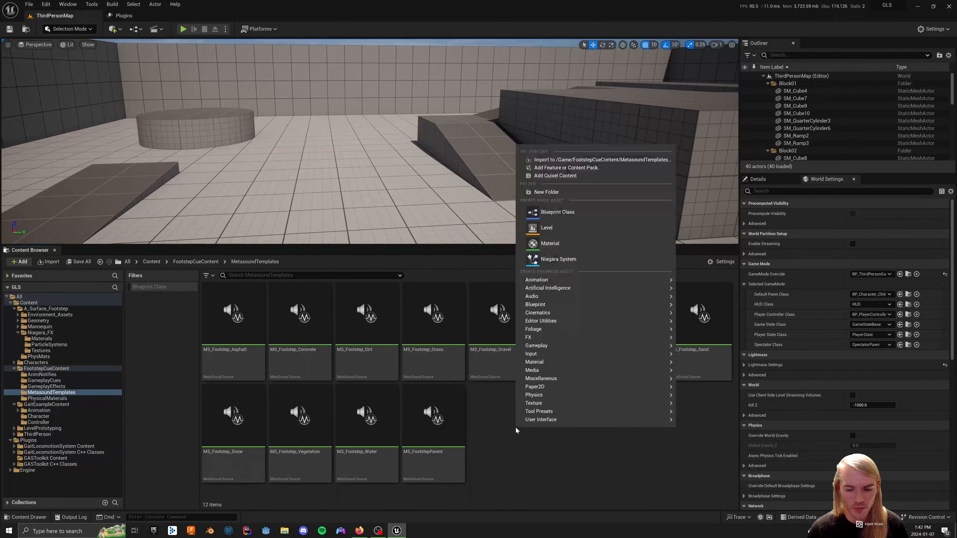
{"action": "right_click", "coordinate": [231, 350]}
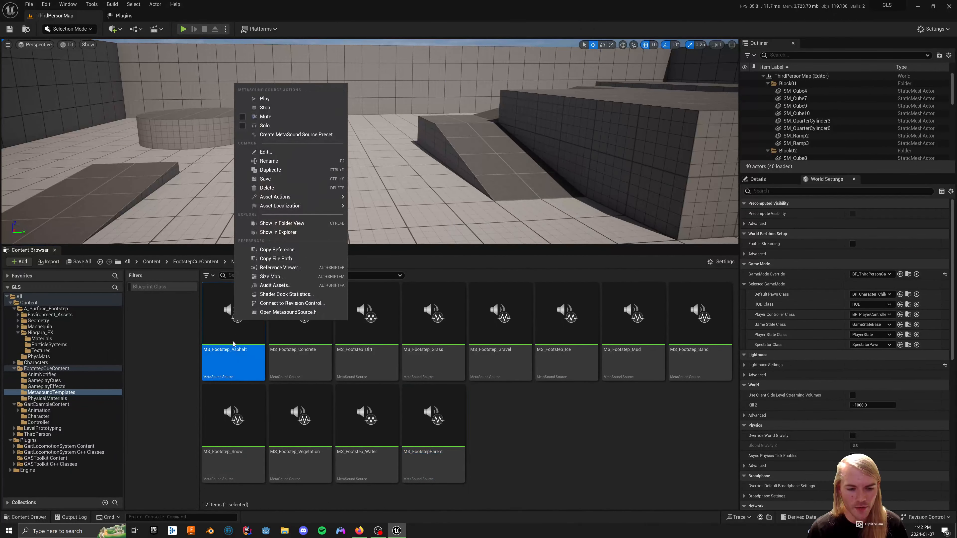
{"action": "left_click", "coordinate": [568, 427]}
Reopen MS_Footstep_Asphalt, inspect its SprintFootstepWavs and CrouchWalkFootstepWavs variables, and clear the selection.
{"action": "double_click", "coordinate": [248, 349]}
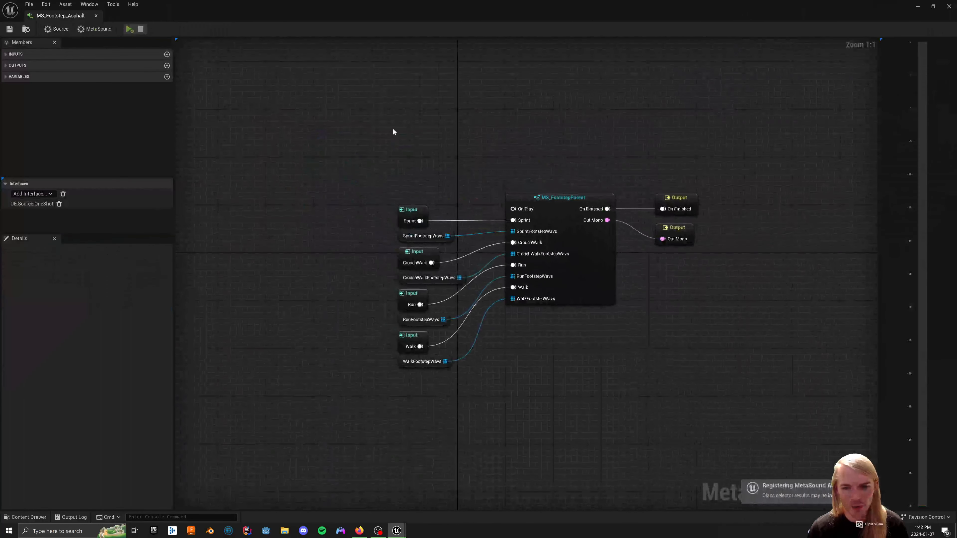
{"action": "left_click_drag", "start_coordinate": [395, 123], "coordinate": [690, 434]}
{"action": "left_click", "coordinate": [684, 432]}
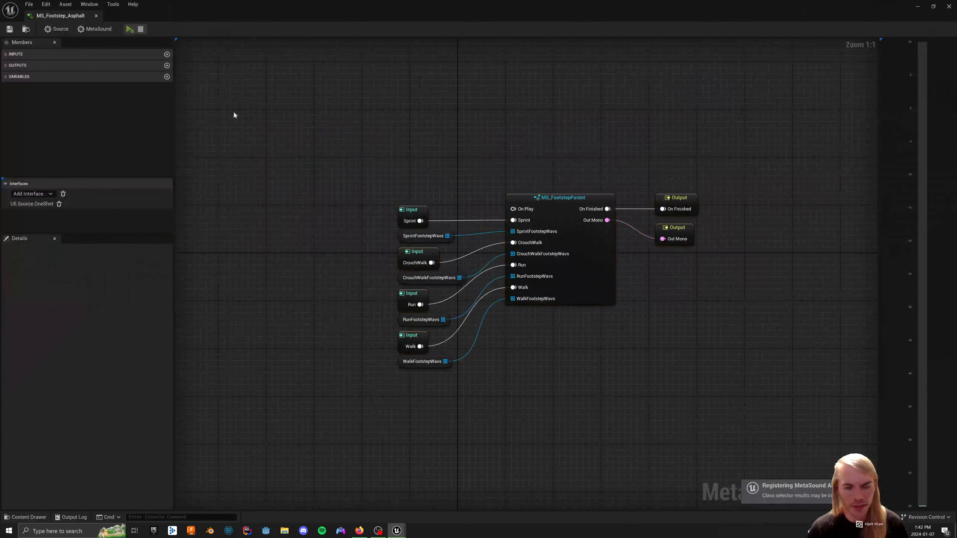
{"action": "left_click", "coordinate": [418, 236]}
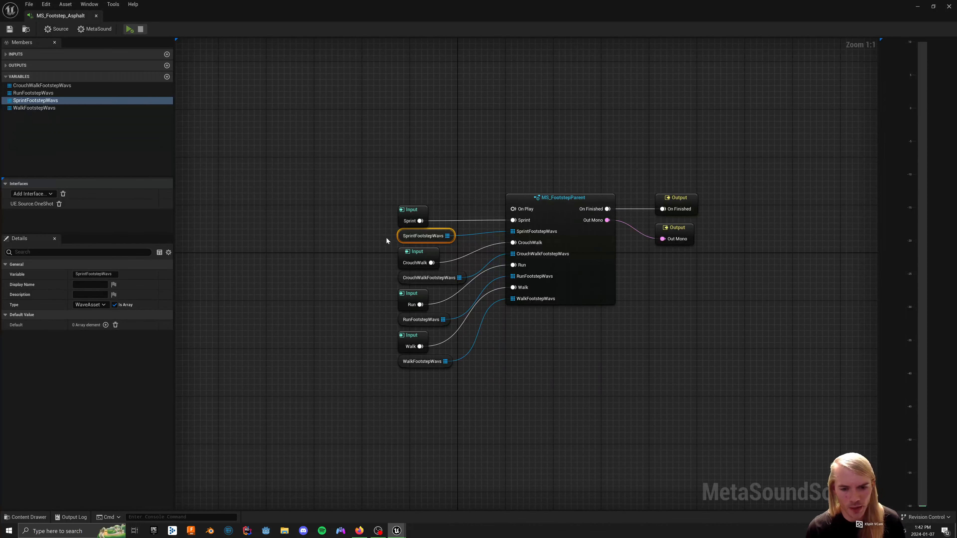
{"action": "left_click", "coordinate": [402, 278]}
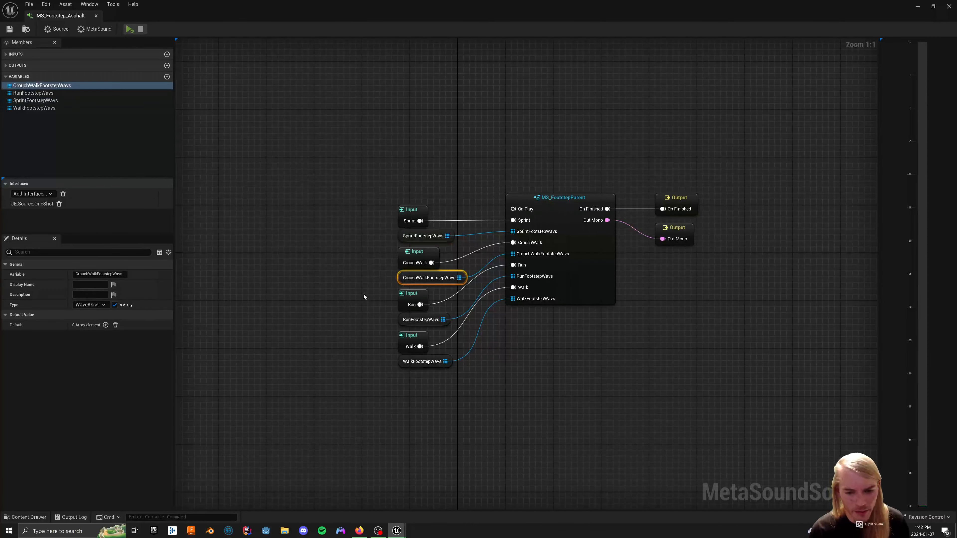
{"action": "left_click", "coordinate": [367, 303]}
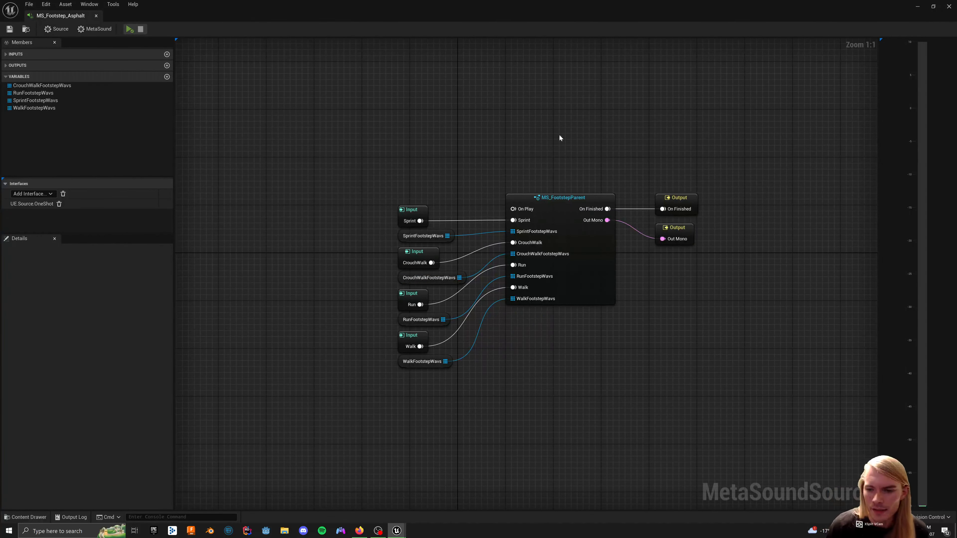
Highlight the MS_Footstep_Asphalt graph area and dock its editor in the main window beside Plugins.
{"action": "left_click_drag", "start_coordinate": [380, 125], "coordinate": [765, 391]}
{"action": "left_click", "coordinate": [684, 386]}
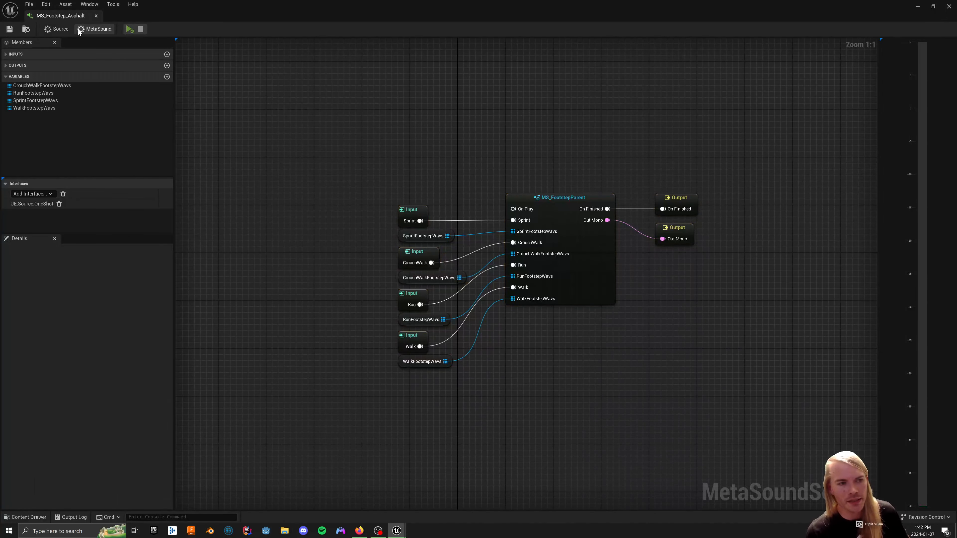
{"action": "left_click_drag", "start_coordinate": [75, 19], "coordinate": [202, 19]}
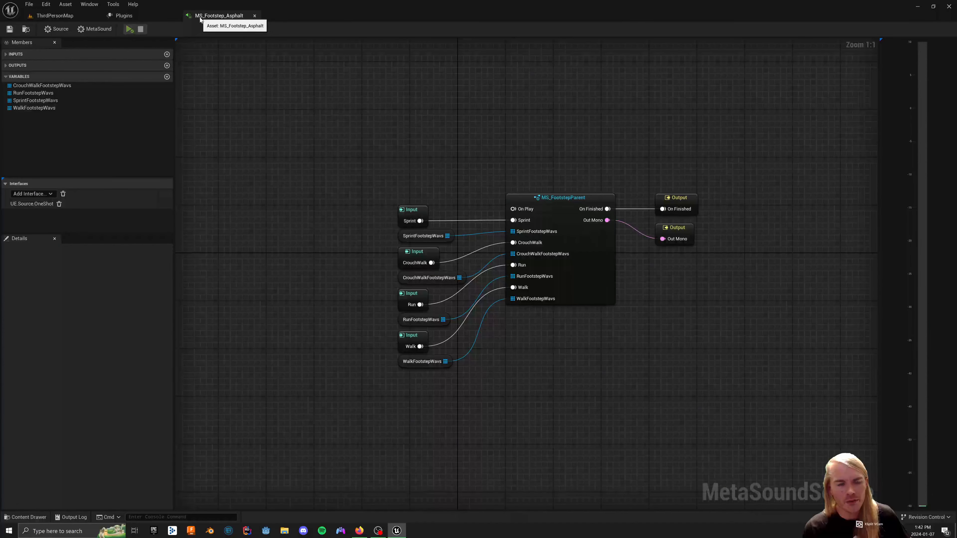
Highlight all nodes around MS_FootstepParent in the asphalt graph, clear the selection, and close MS_Footstep_Asphalt.
{"action": "right_click_drag", "start_coordinate": [323, 132], "coordinate": [324, 168]}
{"action": "left_click_drag", "start_coordinate": [284, 51], "coordinate": [514, 210]}
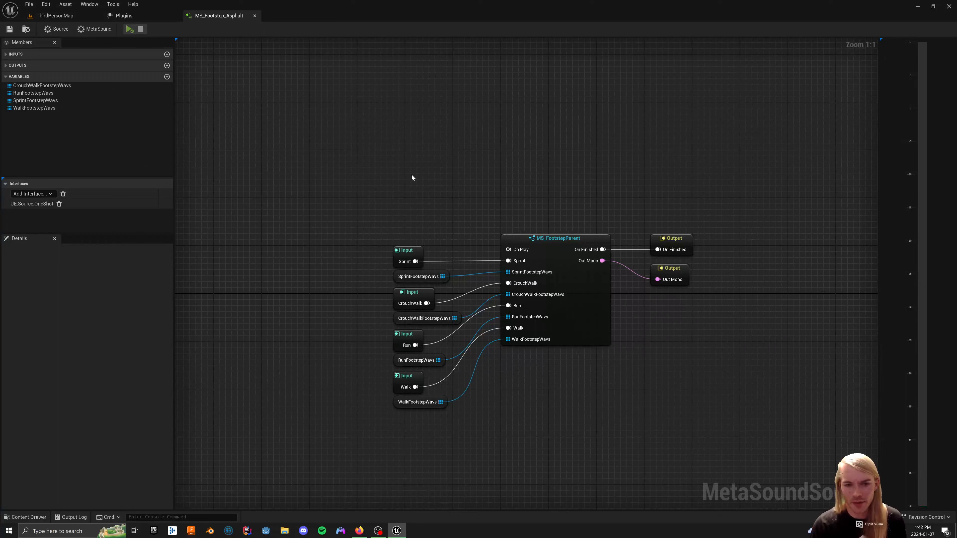
{"action": "left_click_drag", "start_coordinate": [735, 440], "coordinate": [402, 166]}
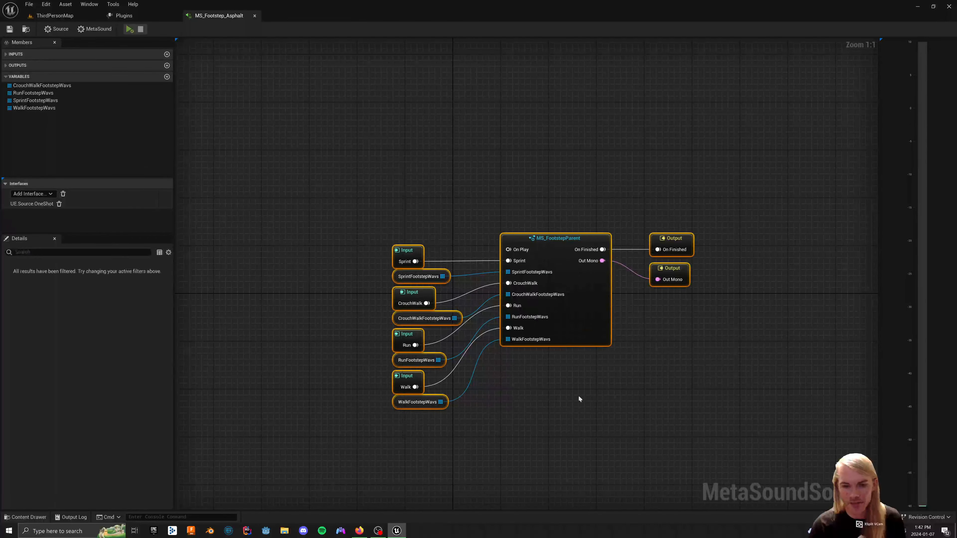
{"action": "left_click", "coordinate": [592, 411]}
{"action": "right_click_drag", "start_coordinate": [592, 411], "coordinate": [547, 302]}
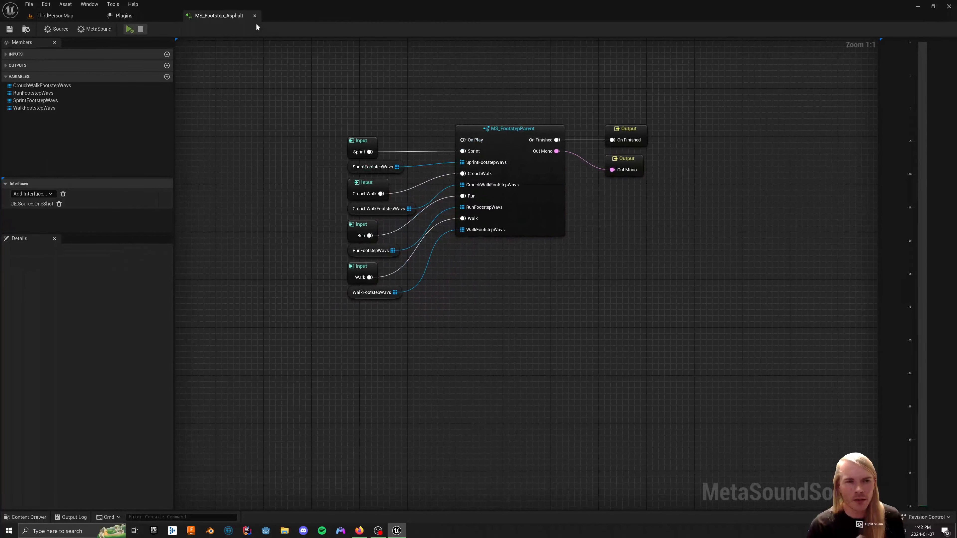
{"action": "left_click", "coordinate": [254, 15]}
Return to ThirdPersonMap, view the size map of MS_Footstep_Asphalt, and close it.
{"action": "left_click", "coordinate": [62, 16]}
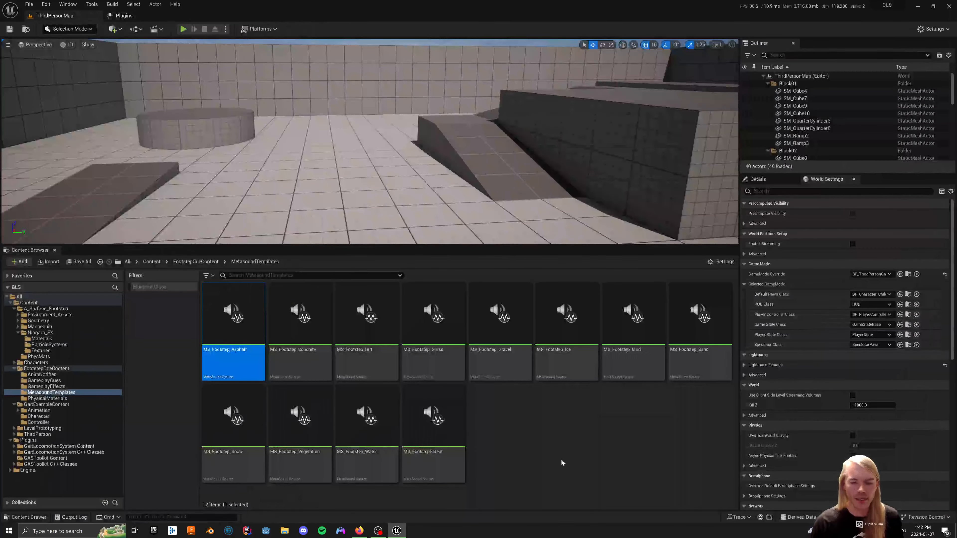
{"action": "left_click", "coordinate": [526, 441]}
{"action": "right_click", "coordinate": [257, 346]}
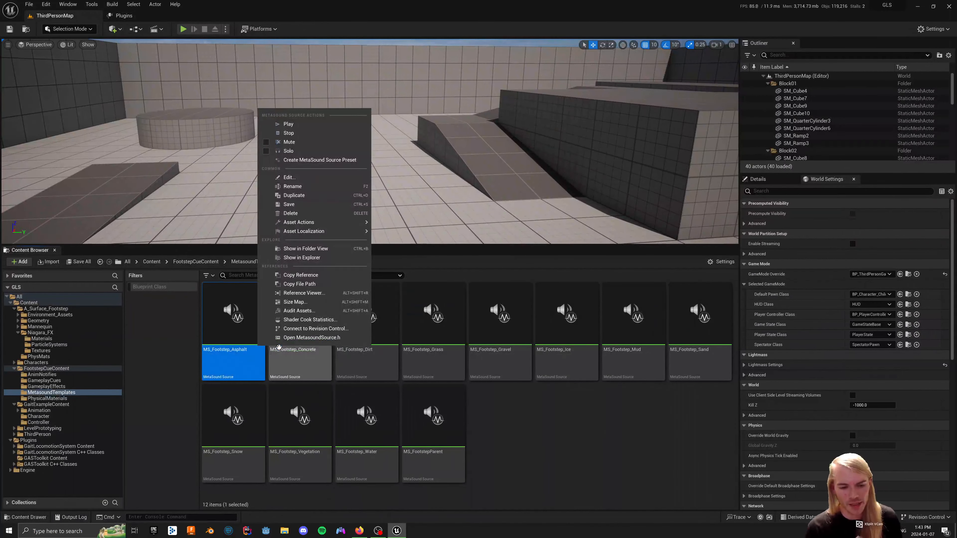
{"action": "left_click", "coordinate": [295, 302]}
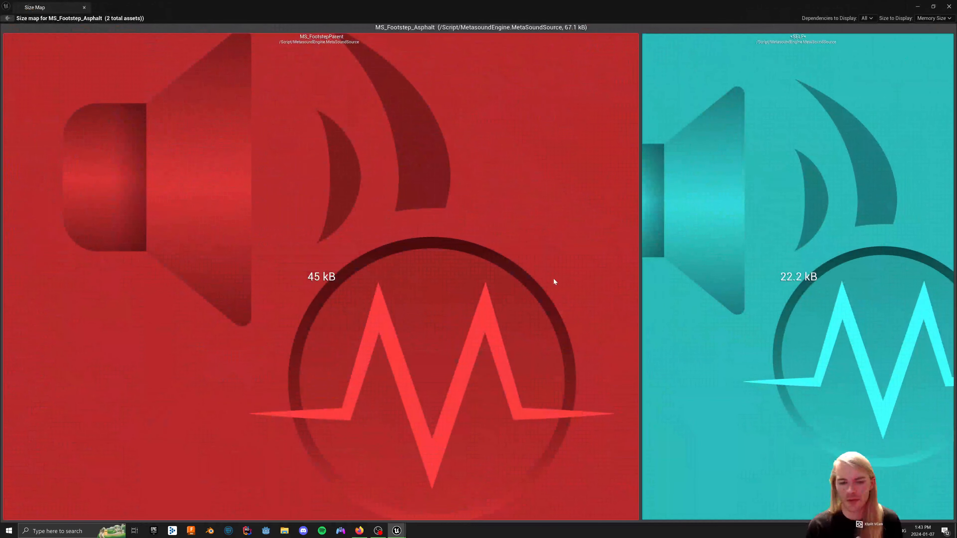
{"action": "left_click", "coordinate": [84, 7]}
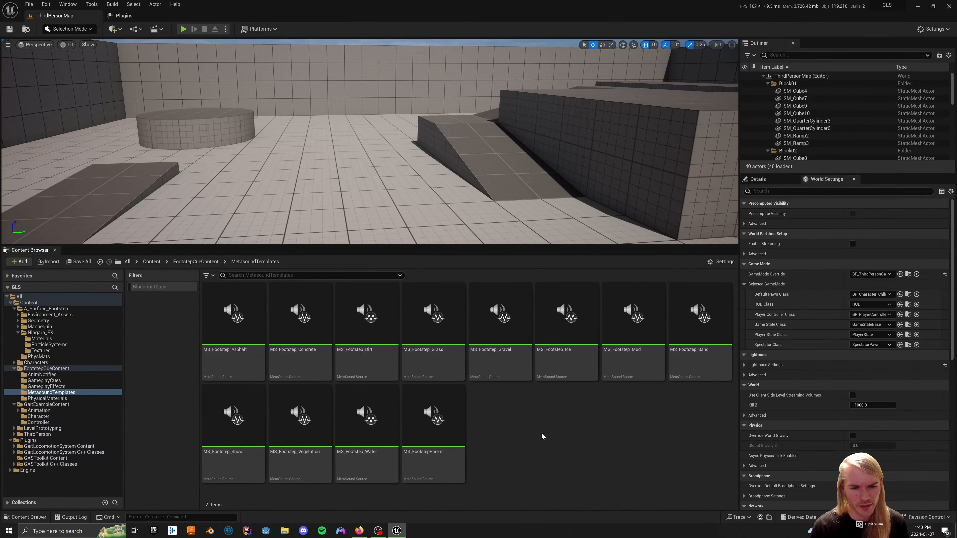
Go back to the FootstepCueContent folder and switch to OBS.
{"action": "left_click", "coordinate": [195, 261]}
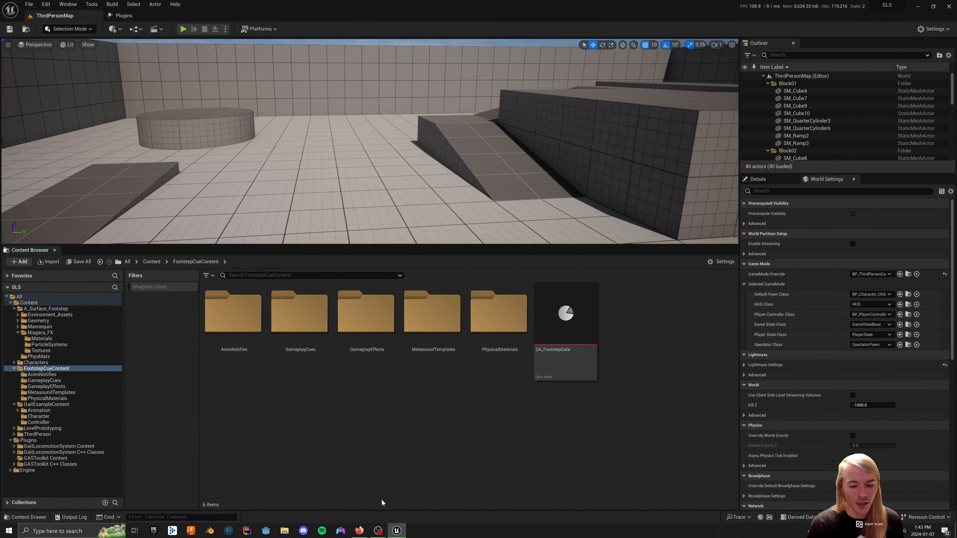
{"action": "left_click", "coordinate": [374, 497]}
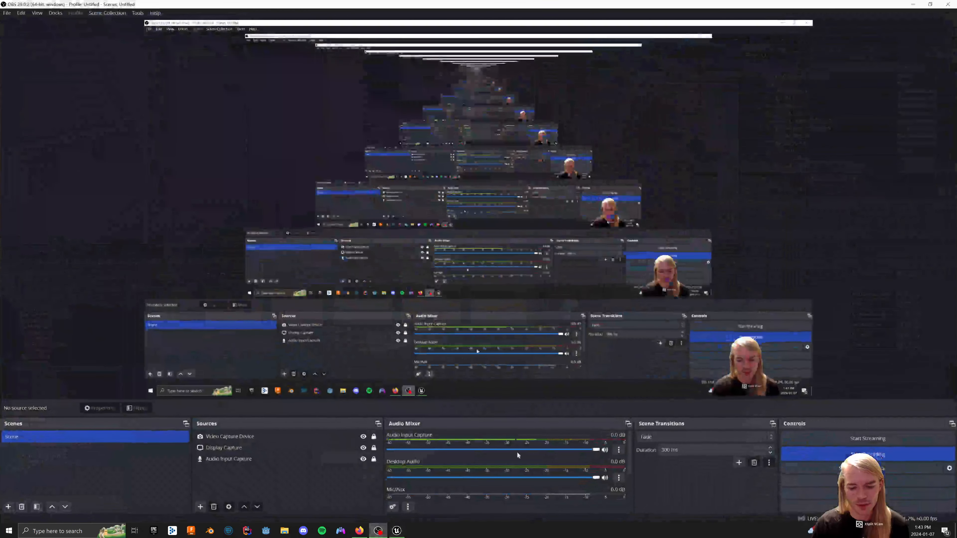